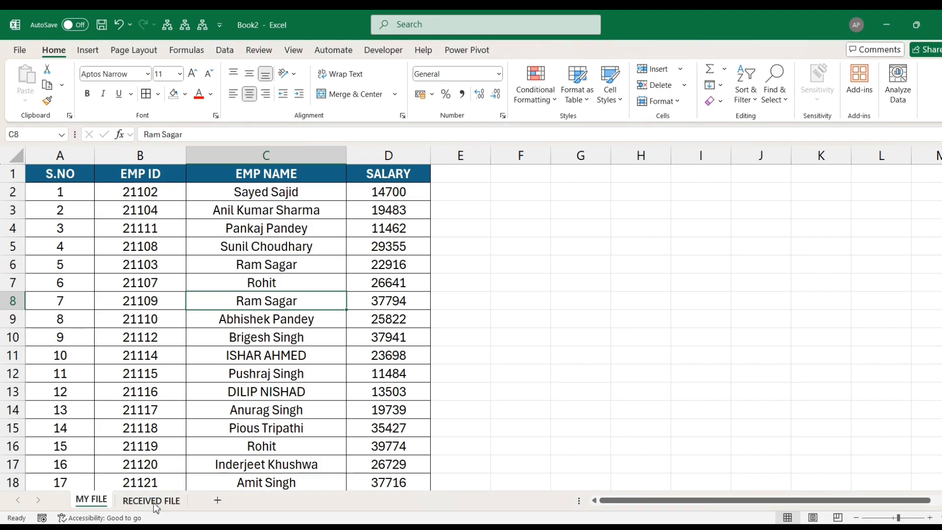
Compare the column headers and list lengths on the MY FILE and RECEIVED FILE sheets, including the UNIQUE ID column.
left_click(151, 500)
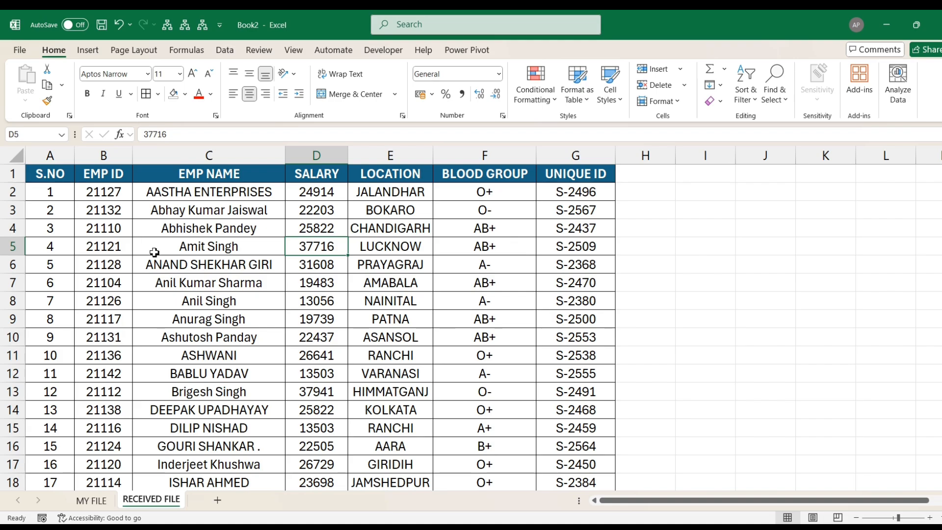
left_click(101, 500)
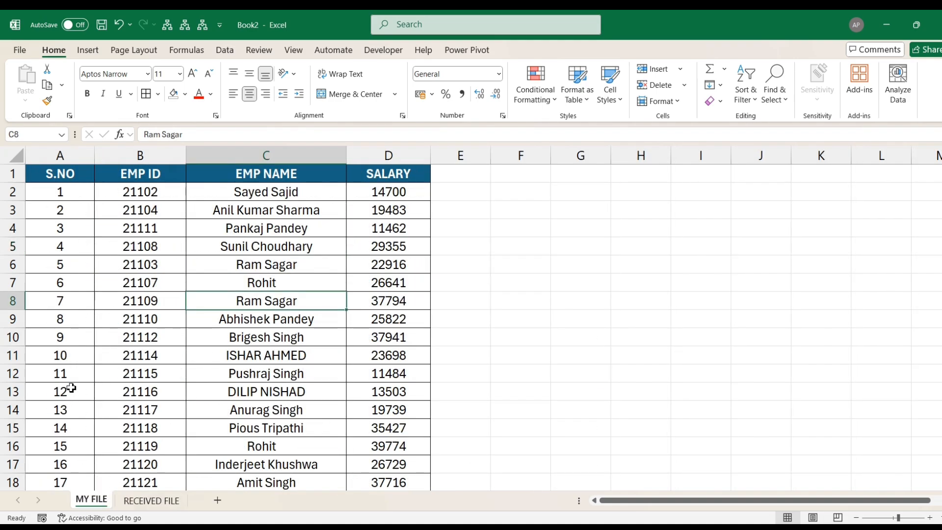
left_click(172, 501)
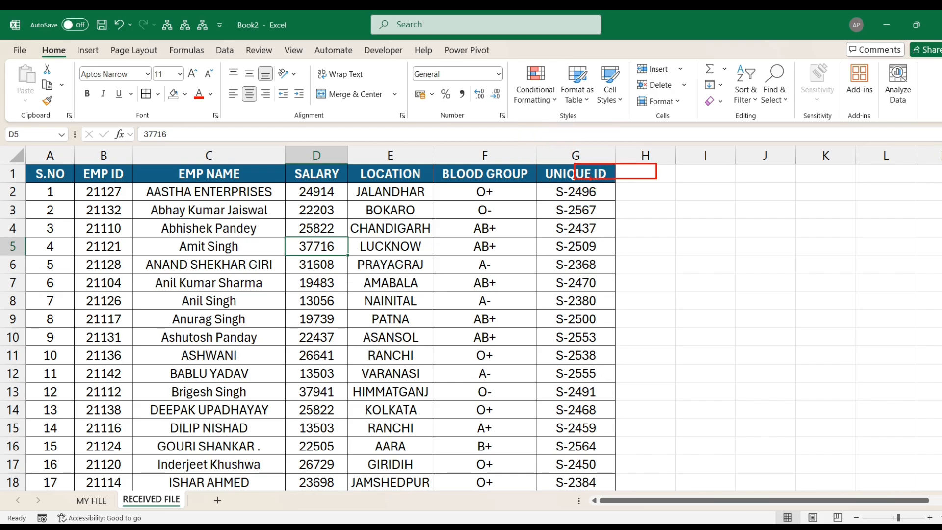
left_click(93, 501)
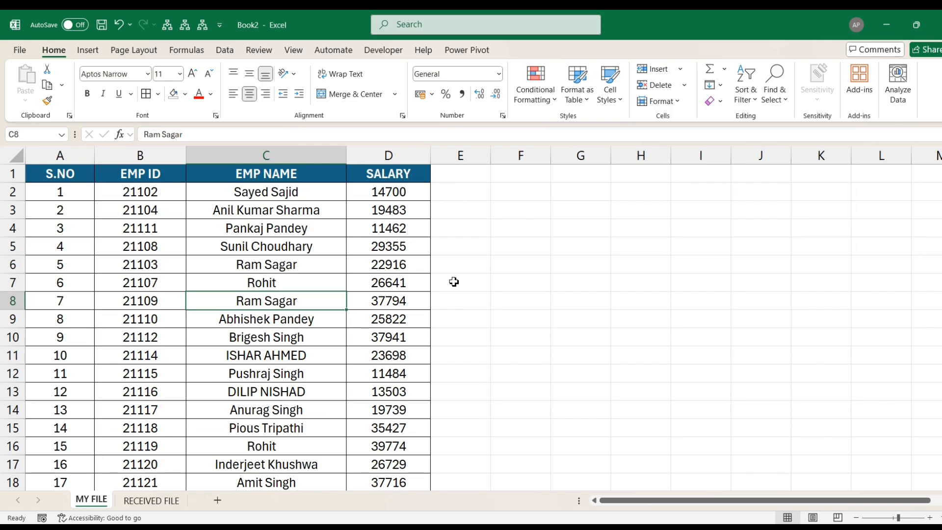
scroll(104, 314, "down", 5)
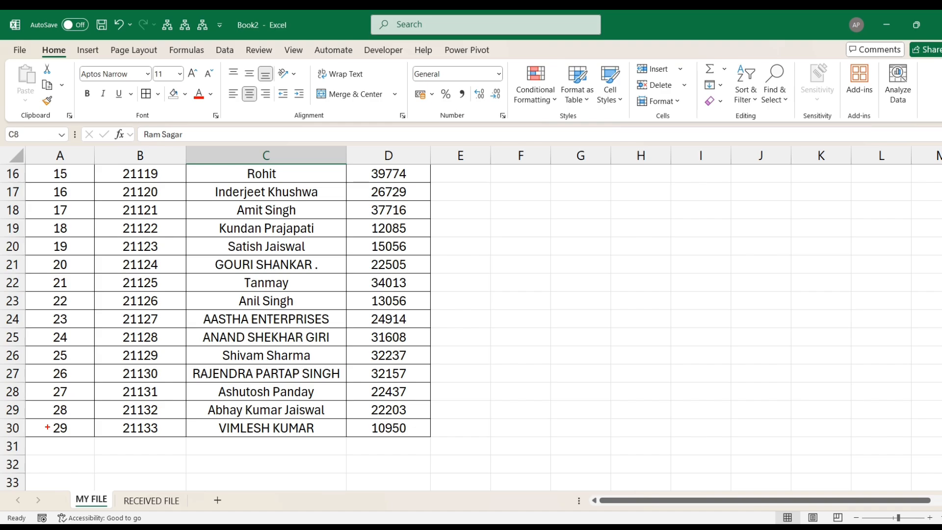
left_click(152, 500)
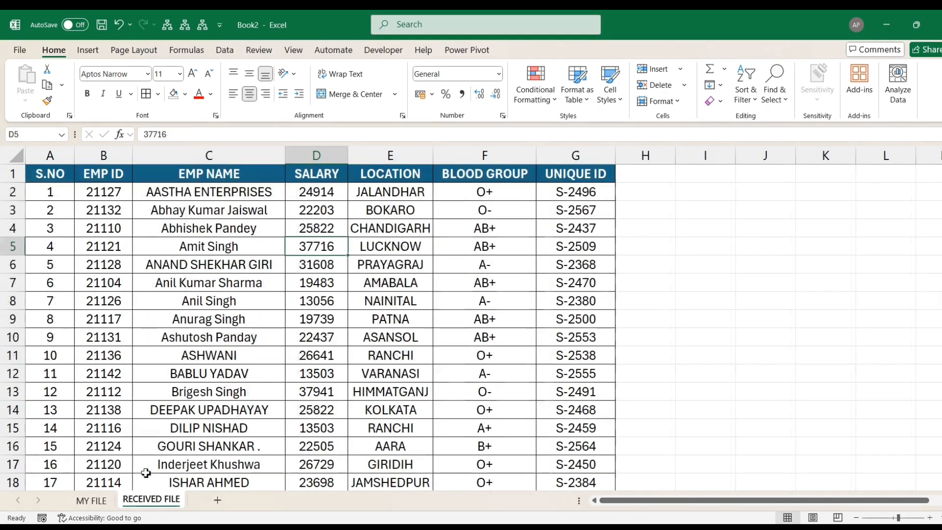
scroll(99, 400, "down", 12)
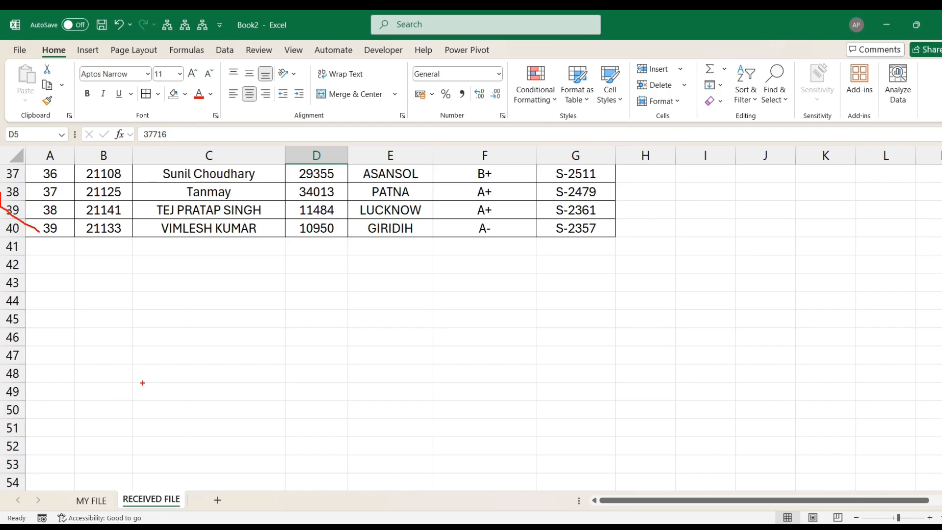
scroll(373, 349, "up", 12)
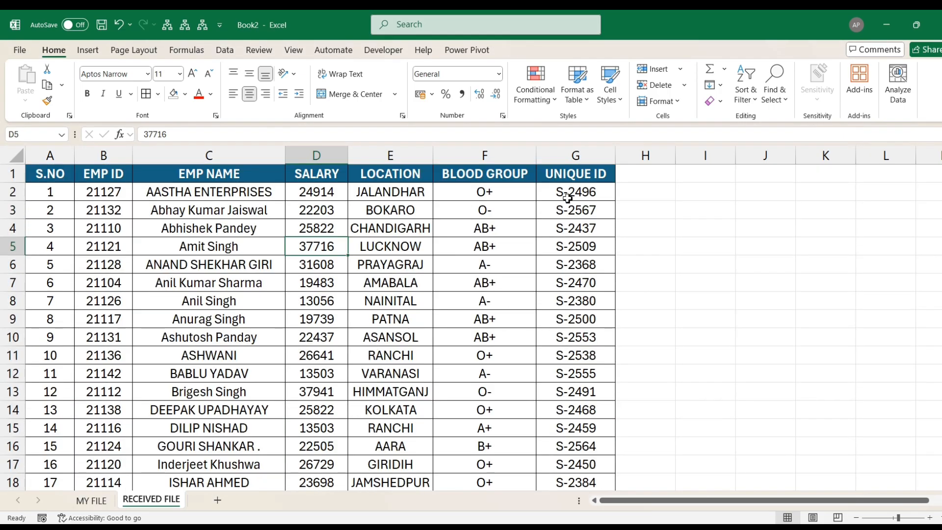
left_click_drag(576, 176, 582, 484)
Examine the EMP ID column on MY FILE and RECEIVED FILE down to the last record of each list.
left_click(91, 501)
scroll(154, 245, "up", 5)
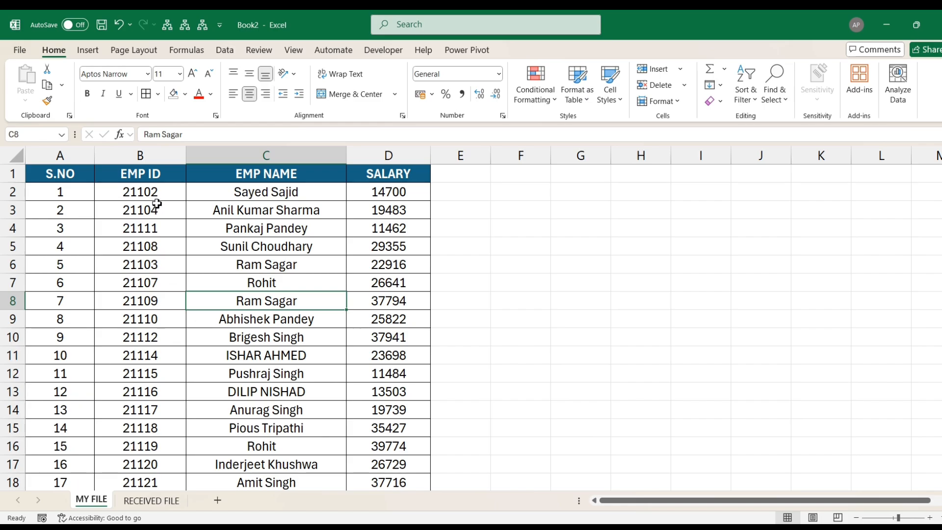
mouse_move(109, 184)
left_mouse_down()
mouse_move(164, 253)
mouse_move(169, 506)
mouse_move(183, 506)
mouse_move(182, 494)
left_mouse_up()
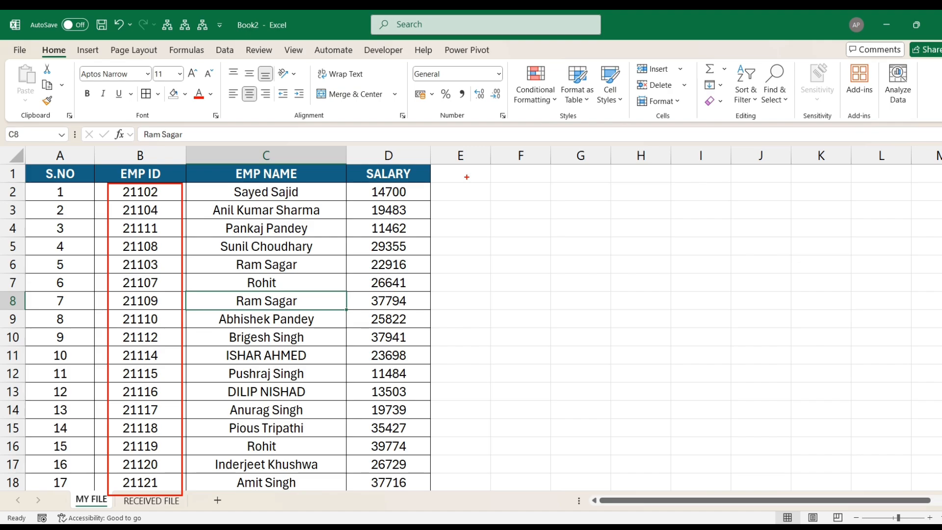
left_click(152, 501)
scroll(122, 338, "down", 4)
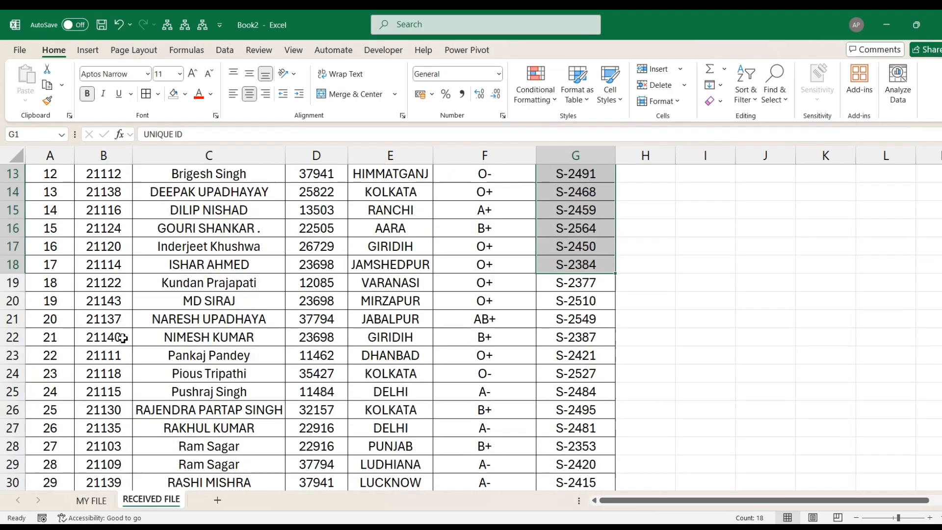
scroll(122, 337, "down", 7)
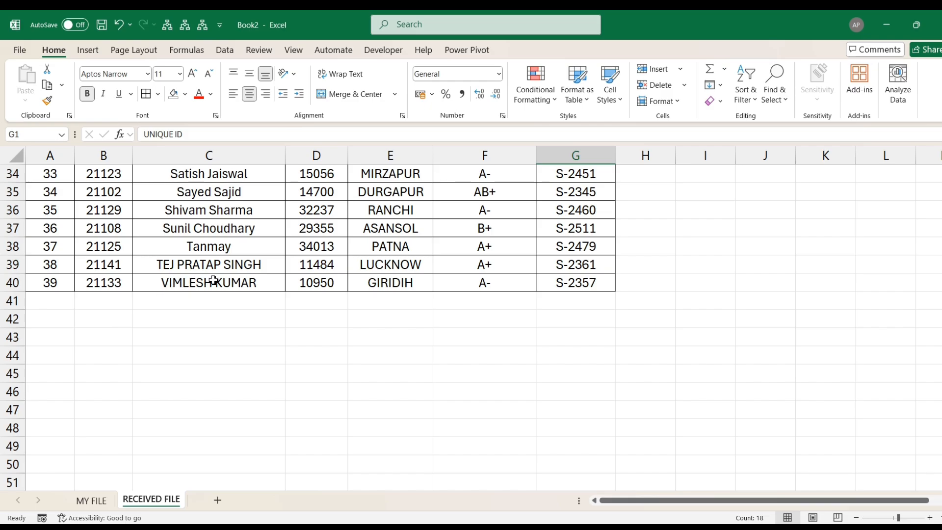
left_click(94, 501)
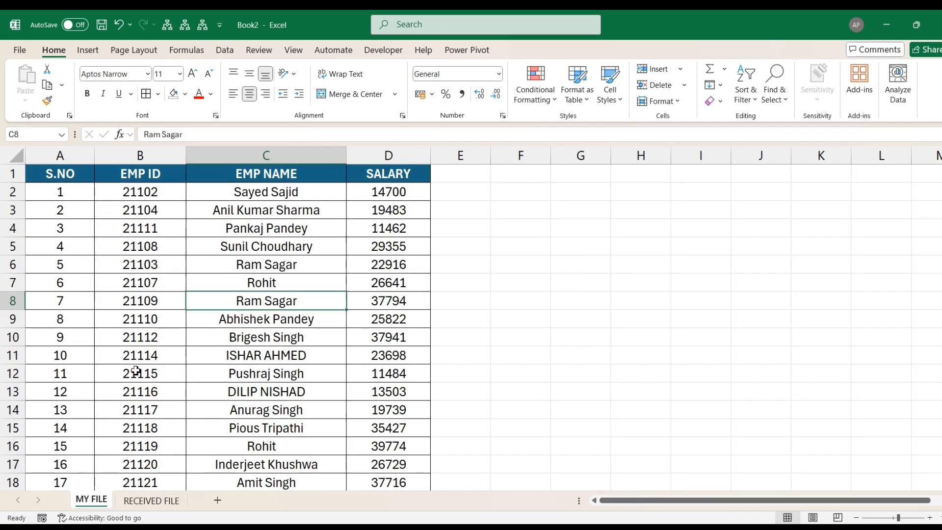
scroll(132, 378, "down", 5)
scroll(122, 423, "down", 1)
left_click(76, 393)
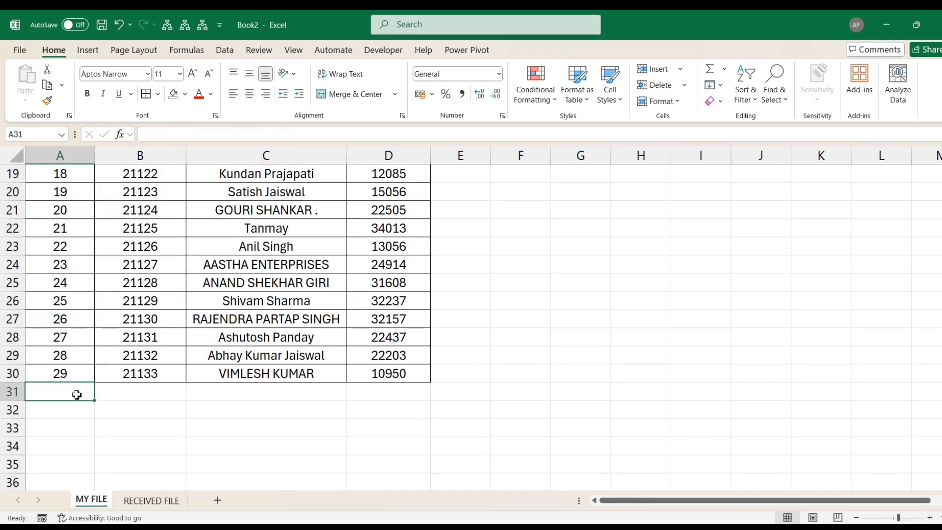
scroll(311, 386, "up", 5)
scroll(310, 386, "up", 1)
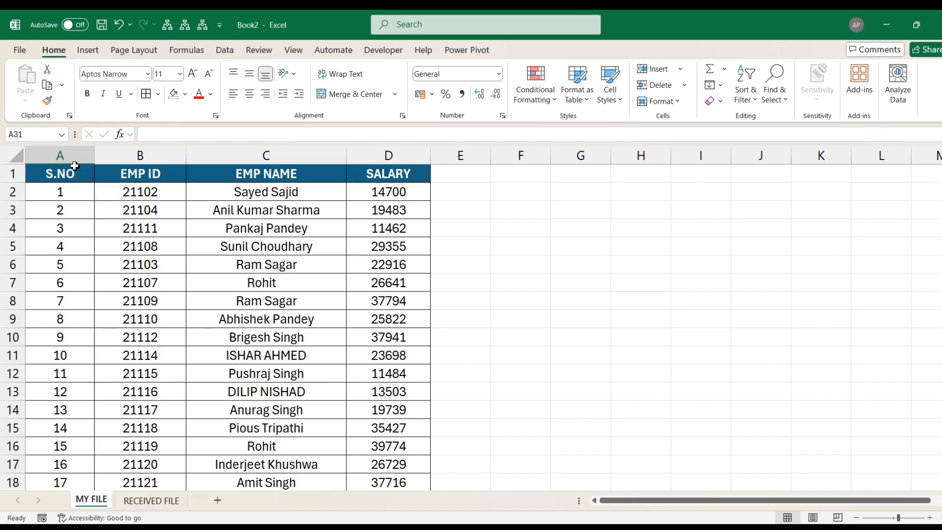
Compare the S.NO to SALARY columns on MY FILE with the wider employee list on RECEIVED FILE.
left_click_drag(71, 157, 326, 206)
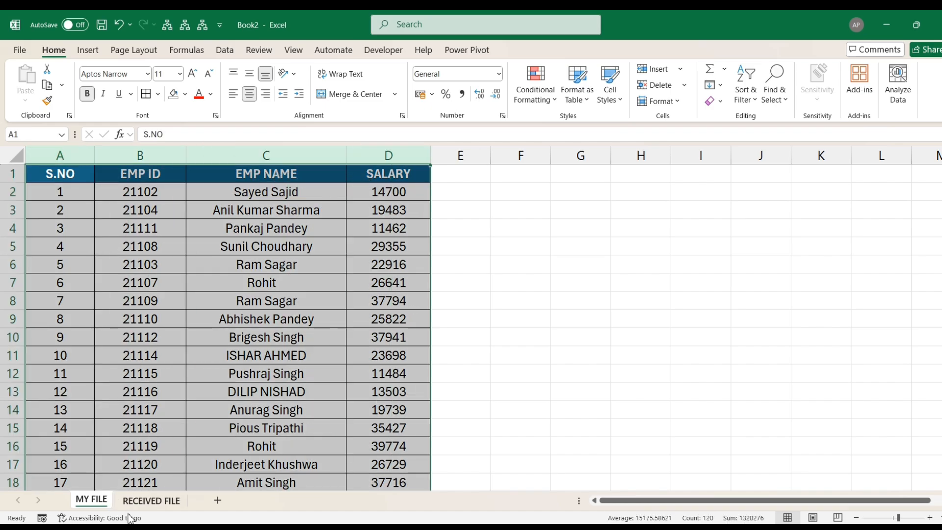
left_click(151, 501)
scroll(299, 274, "up", 11)
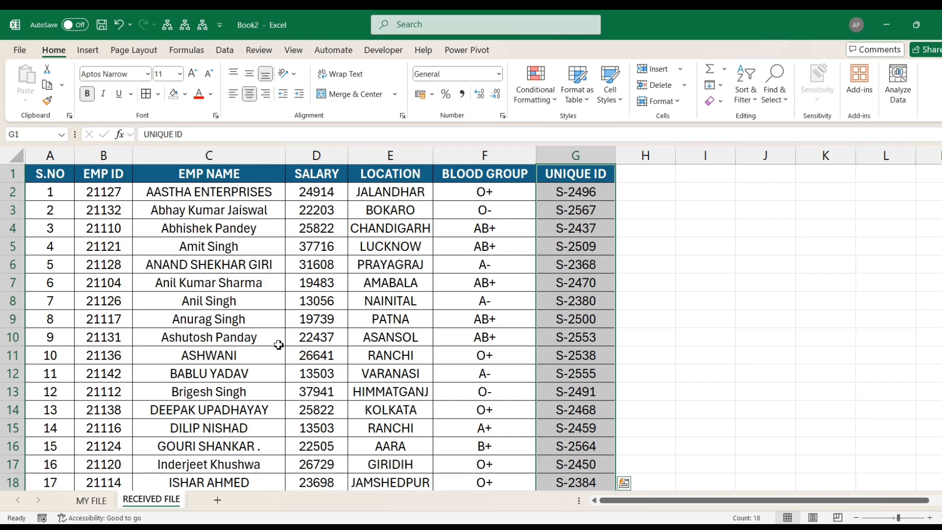
left_click(92, 500)
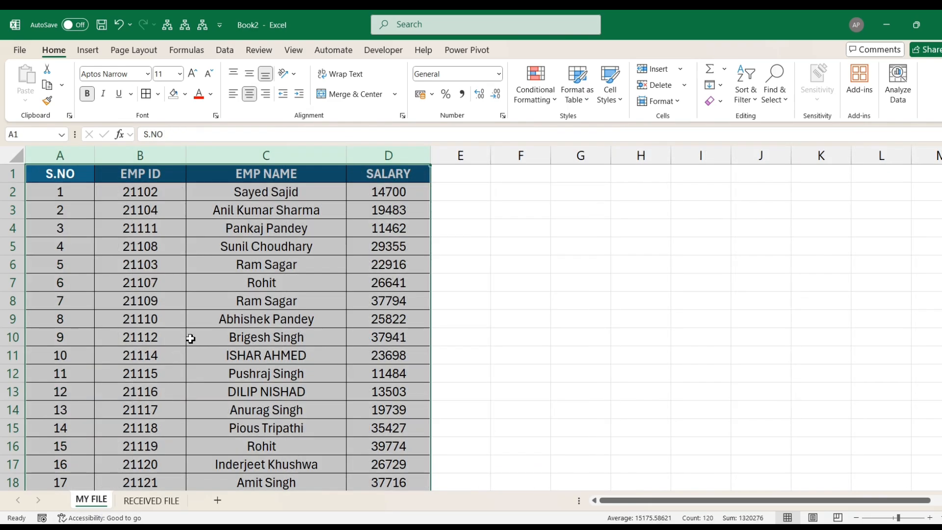
left_click(295, 193)
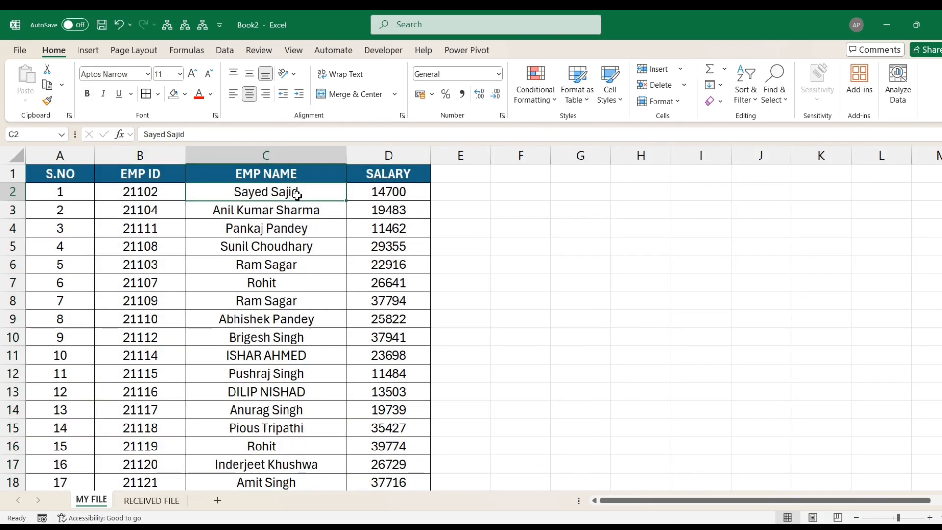
left_click(456, 195)
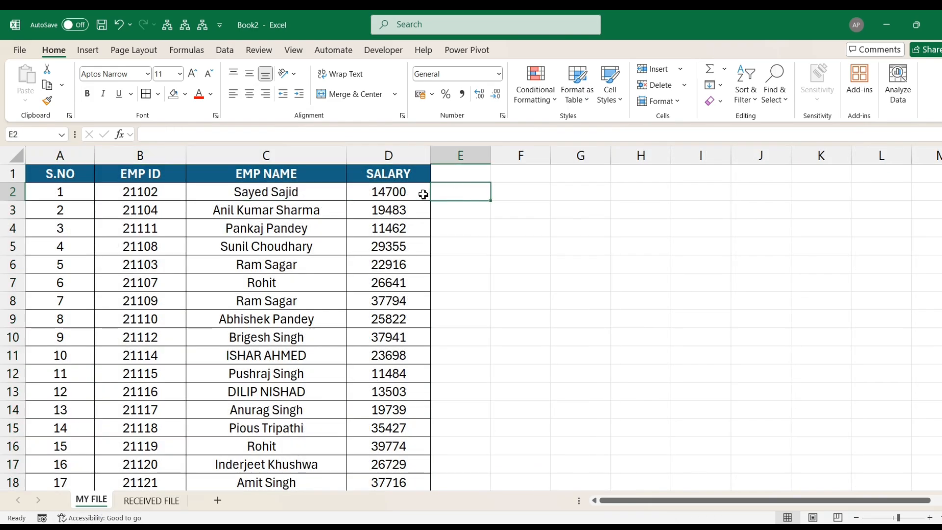
left_click(165, 499)
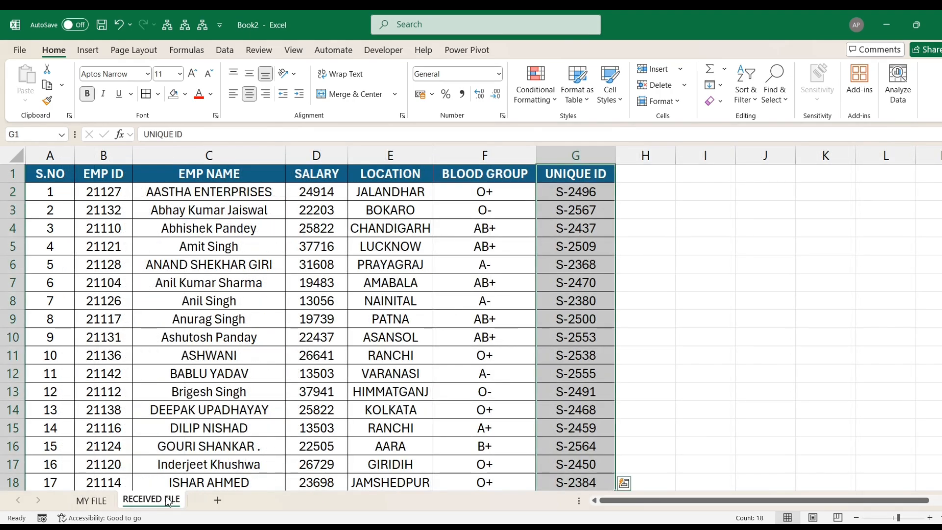
left_click(98, 500)
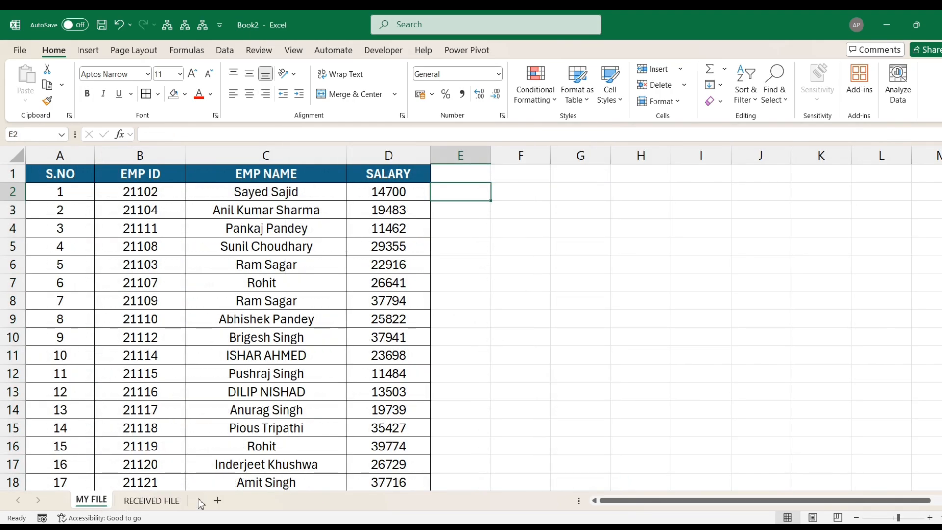
scroll(122, 416, "down", 6)
left_click(153, 500)
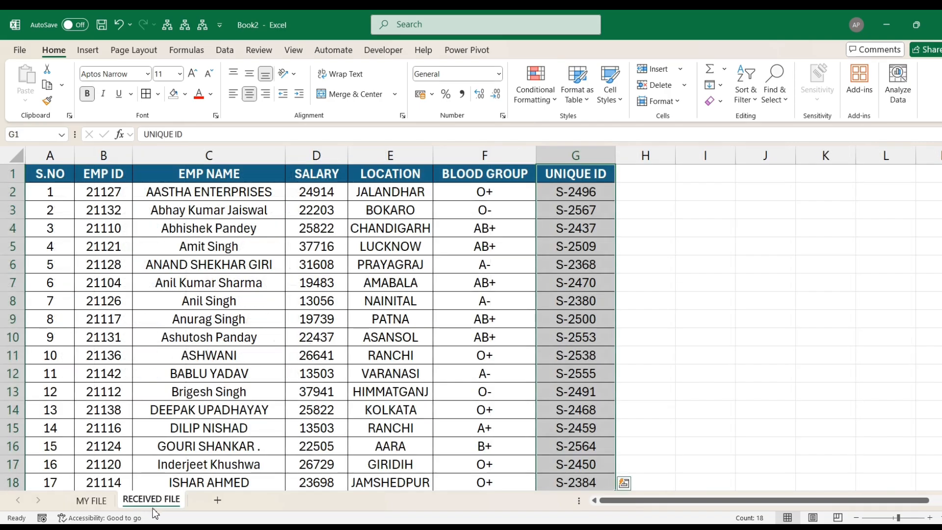
left_click(639, 194)
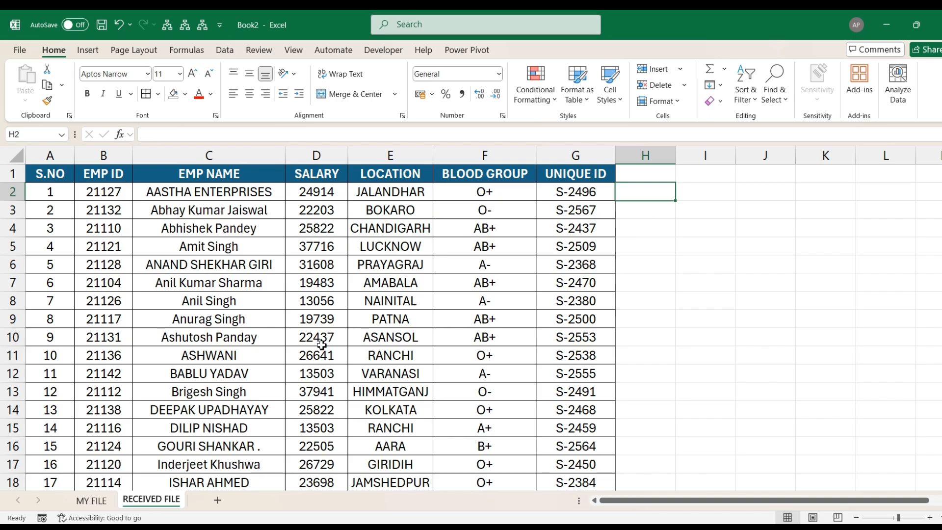
Check where the employee records end on MY FILE and RECEIVED FILE, finishing back at the start of MY FILE.
left_click(95, 500)
scroll(136, 372, "down", 2)
left_click(54, 283)
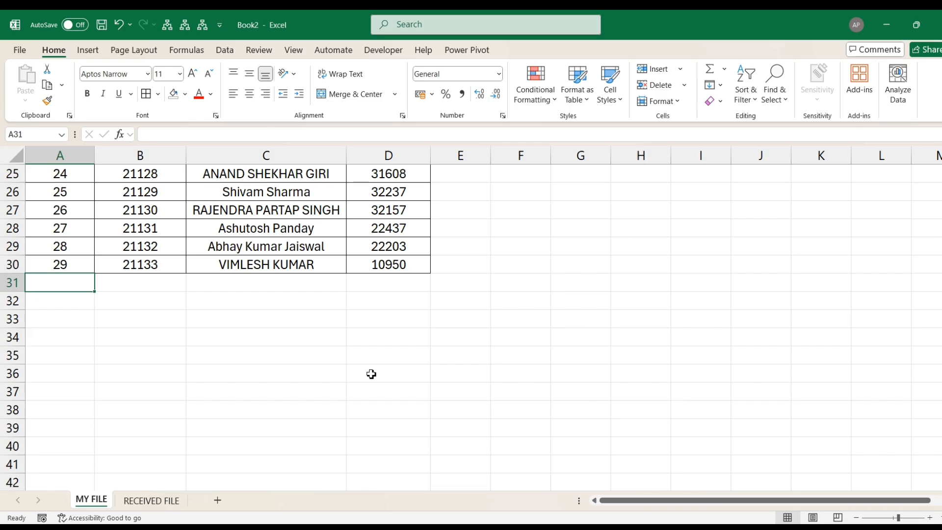
left_click(162, 501)
scroll(197, 314, "down", 2)
left_click(98, 500)
scroll(328, 328, "up", 8)
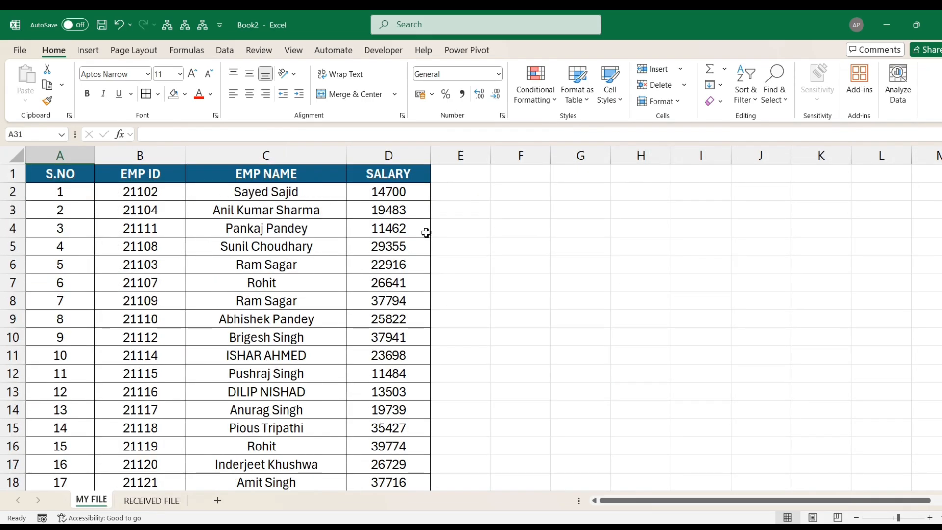
scroll(211, 400, "down", 4)
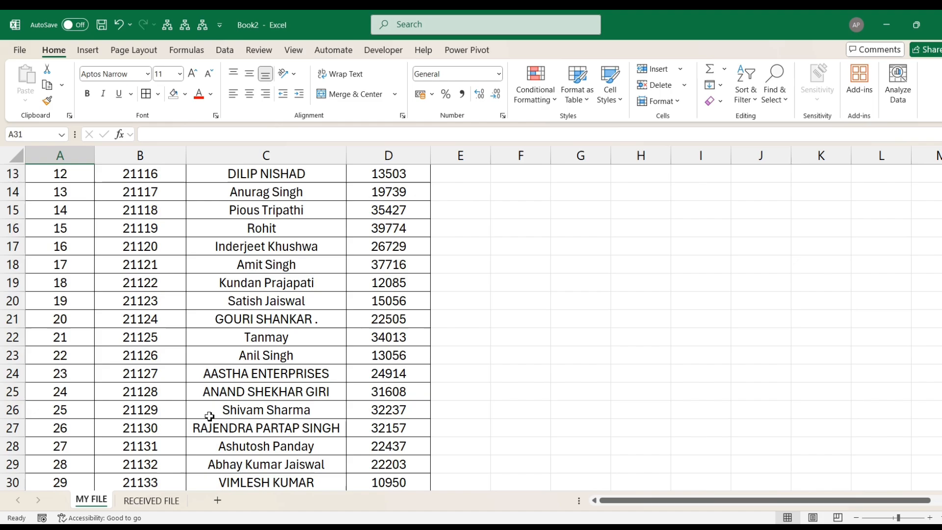
left_click(150, 500)
left_click(93, 501)
scroll(353, 328, "up", 4)
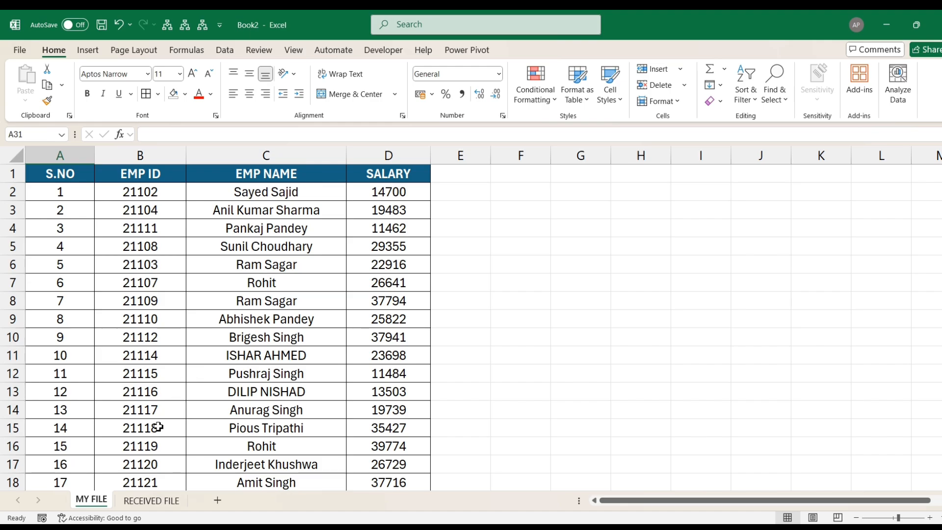
Convert the employee data in A1:D30 on MY FILE into a table with headers.
left_click(60, 174)
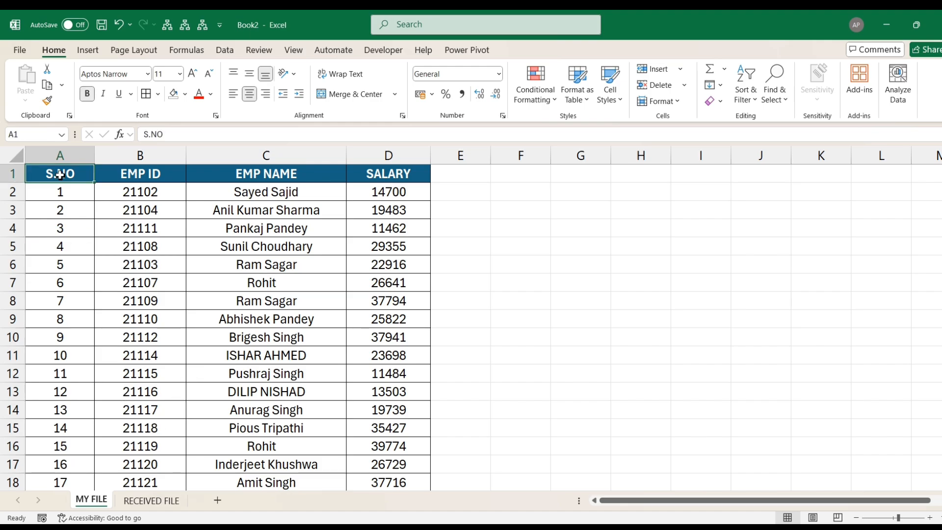
key("ctrl+t")
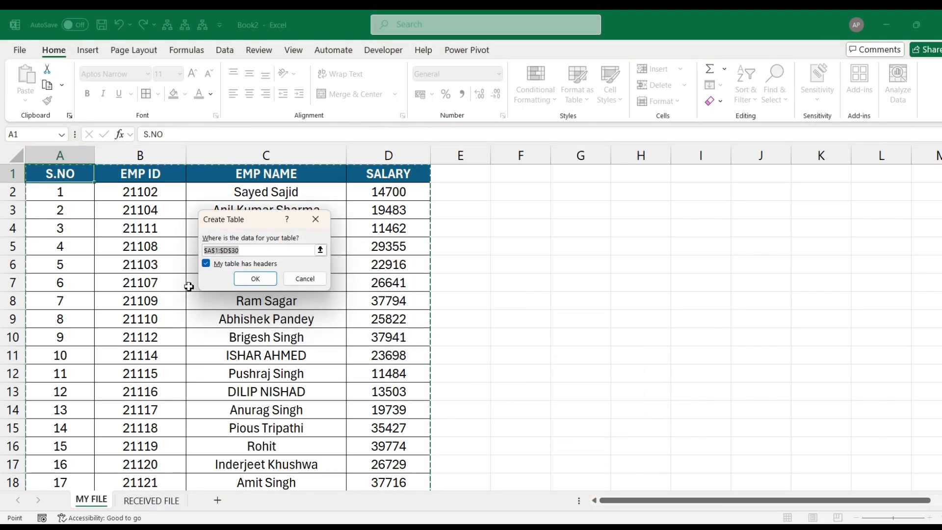
left_click(255, 279)
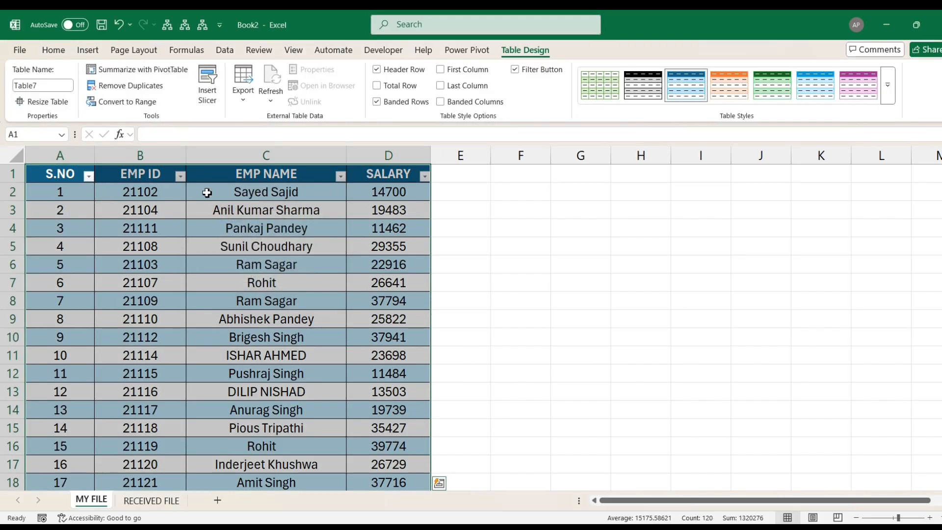
Name the employee table on the MY FILE sheet myfile.
left_click(140, 193)
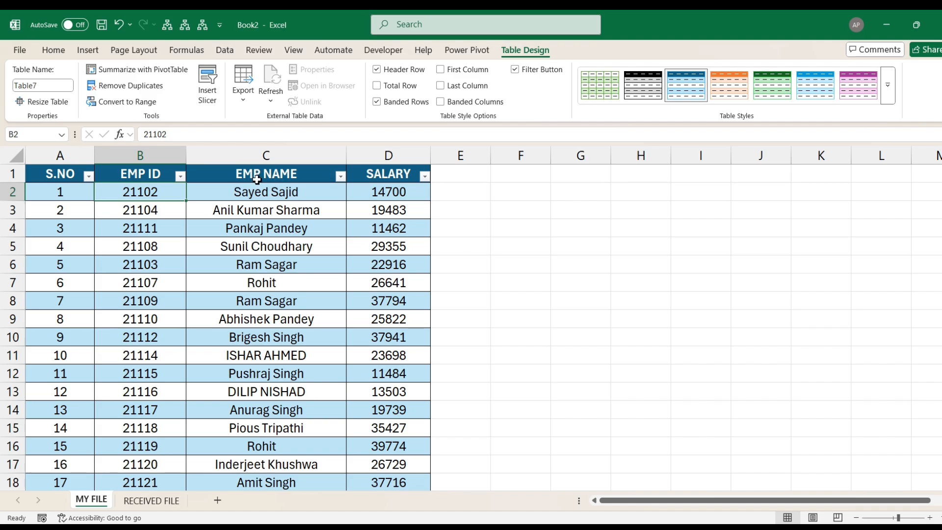
left_click(257, 180)
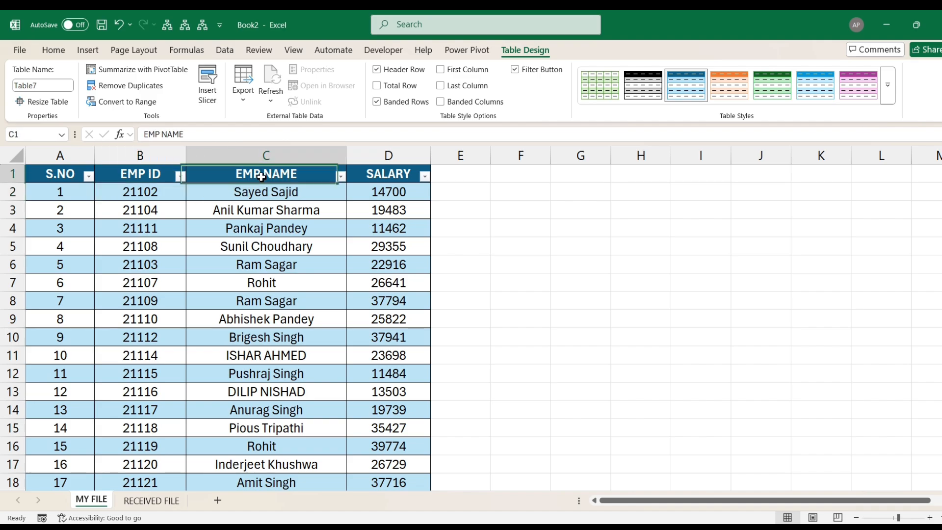
left_click(45, 85)
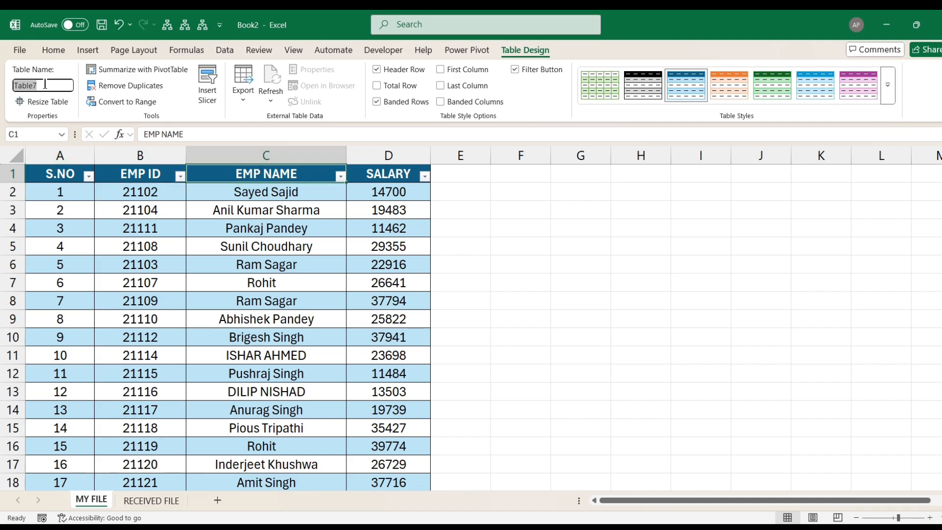
type("myfile")
key("Return")
left_click(200, 244)
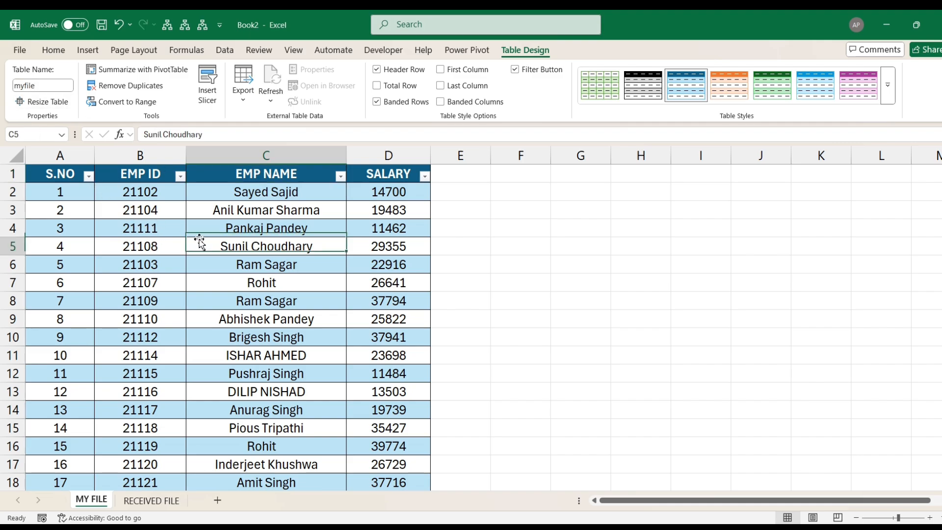
Try to rename the employee table on the MY FILE sheet as my file, with a space.
left_click(27, 84)
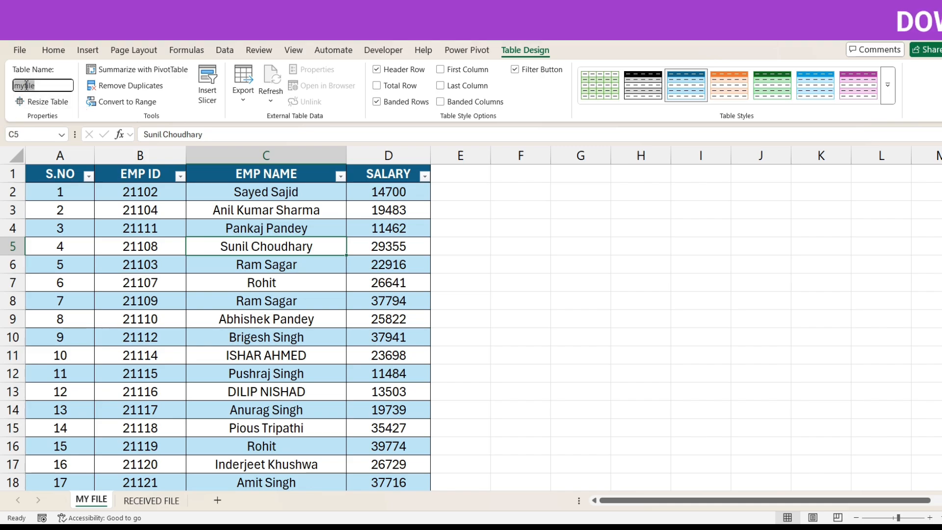
key("Return")
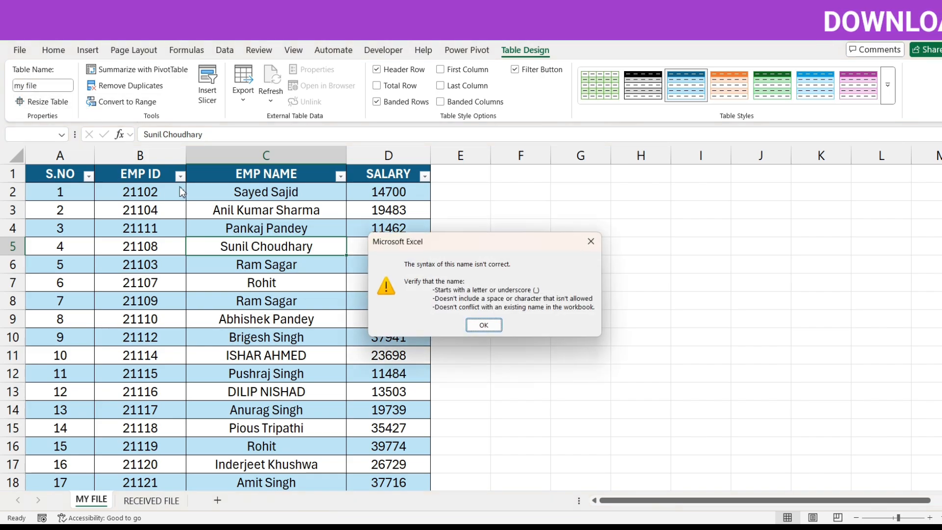
key("Return")
left_click(131, 245)
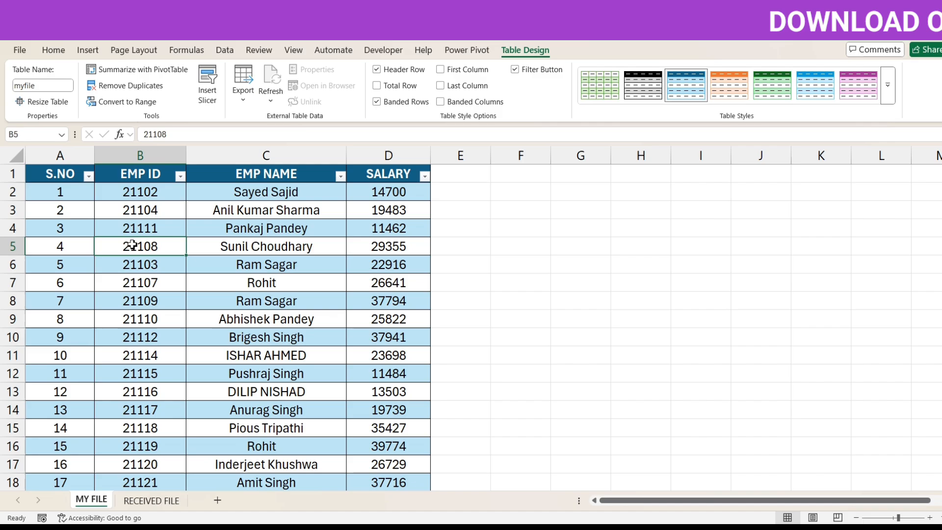
Convert the employee data in A1:G40 on RECEIVED FILE into a table with headers.
left_click(140, 500)
scroll(125, 255, "up", 2)
left_click(57, 173)
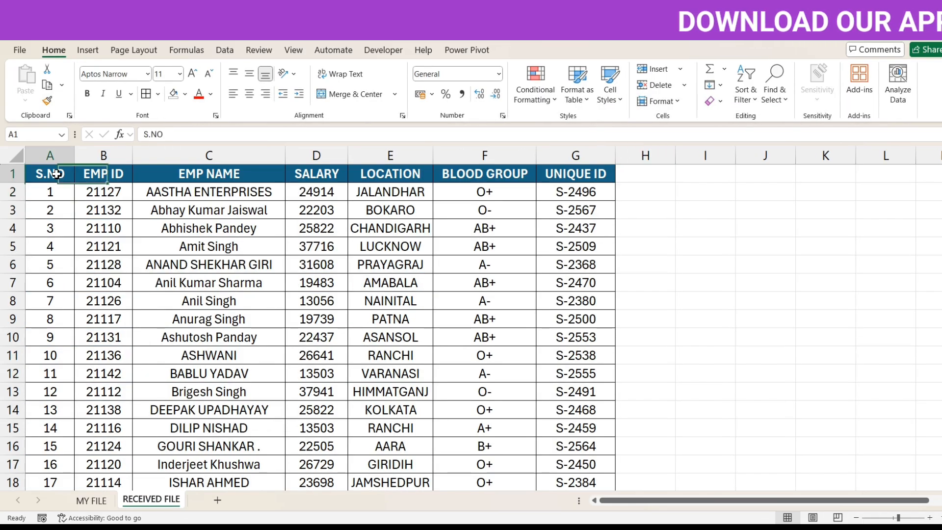
key("ctrl+t")
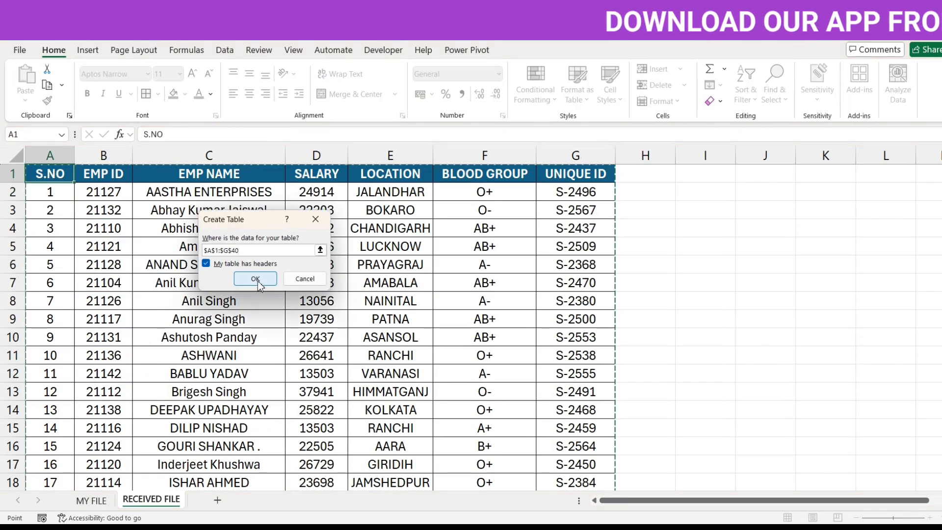
left_click(254, 277)
Name the employee table on the RECEIVED FILE sheet recfile.
left_click(49, 85)
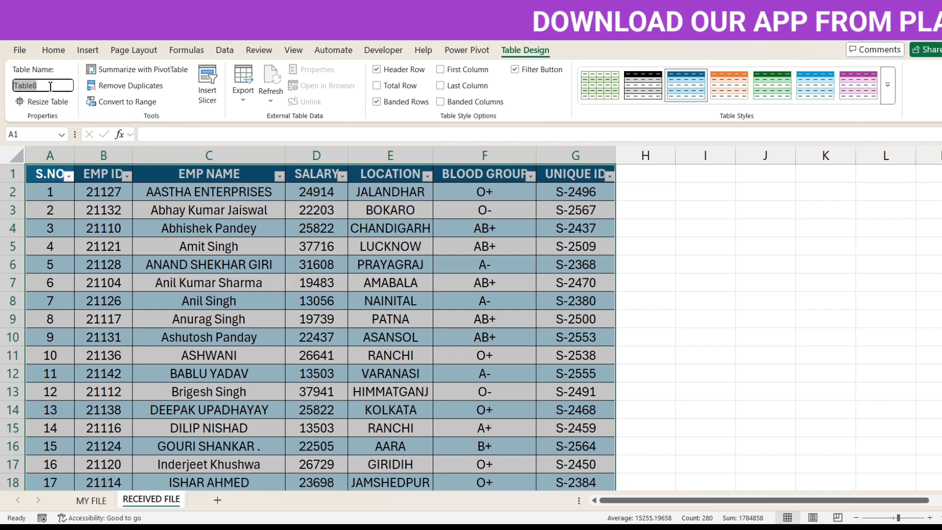
type("recfile")
left_click(176, 321)
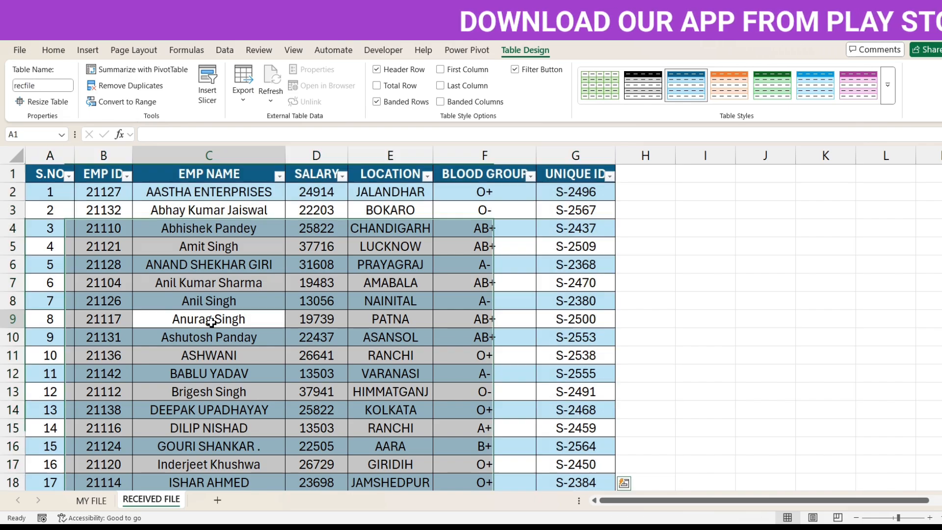
Bring the myfile table from the MY FILE sheet into the Power Query Editor.
left_click(92, 501)
left_click(120, 175)
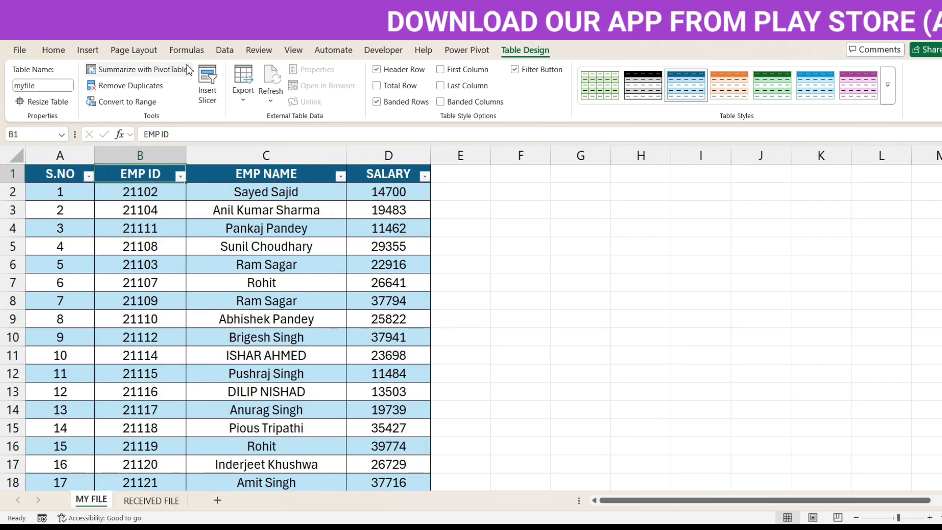
left_click(225, 50)
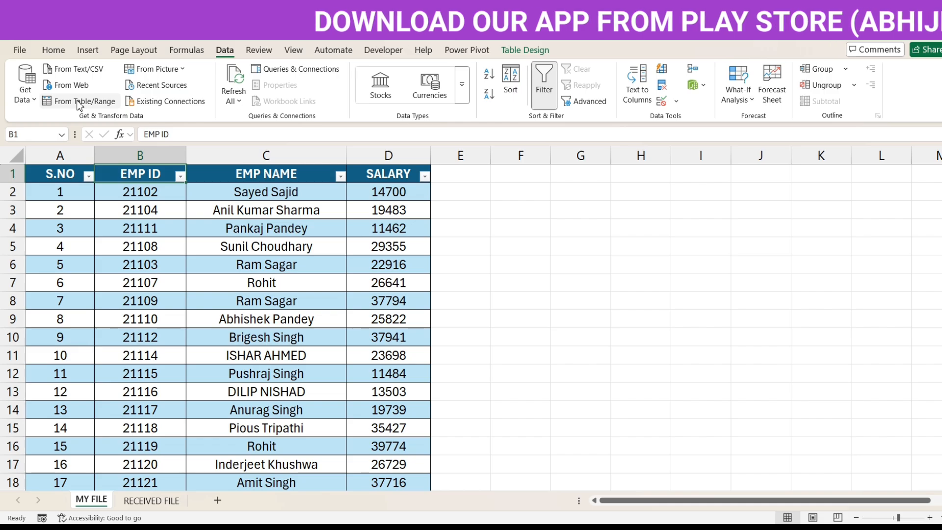
left_click(78, 101)
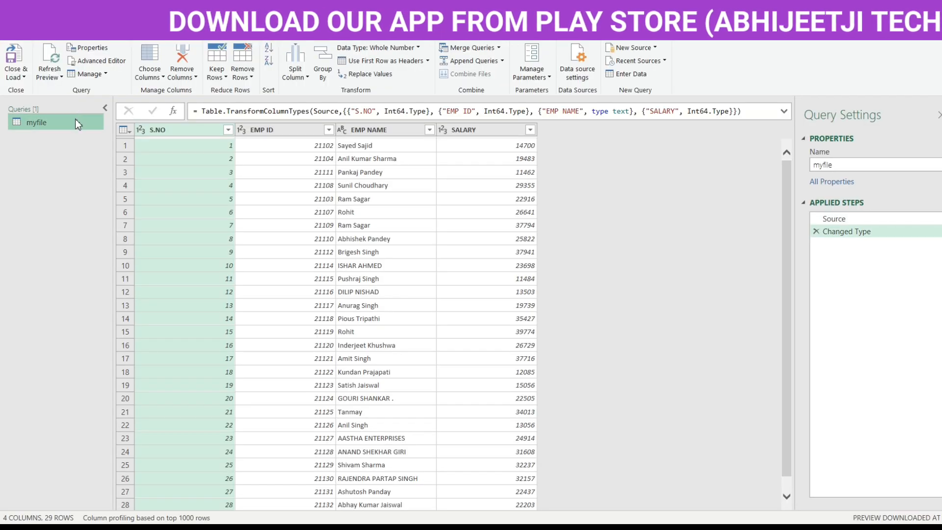
Close the query editor and load the myfile query as a connection only.
left_click(24, 77)
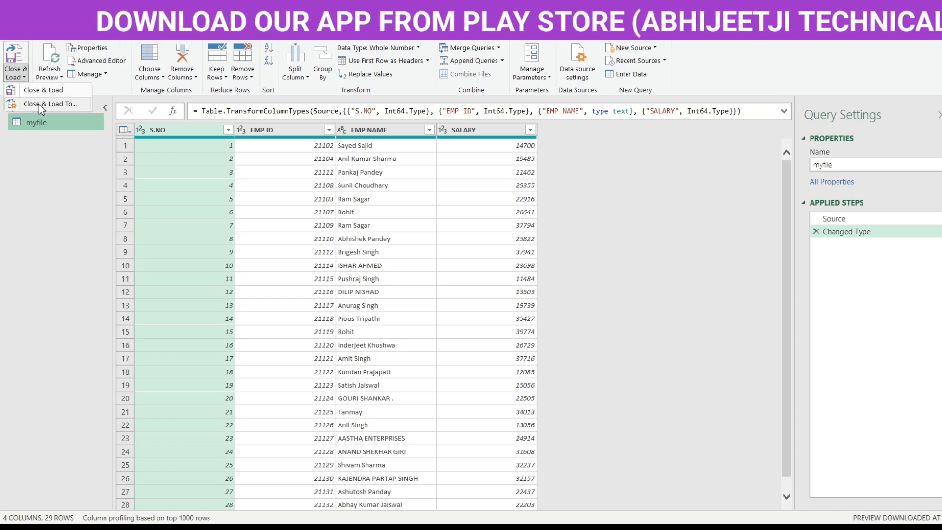
left_click(39, 105)
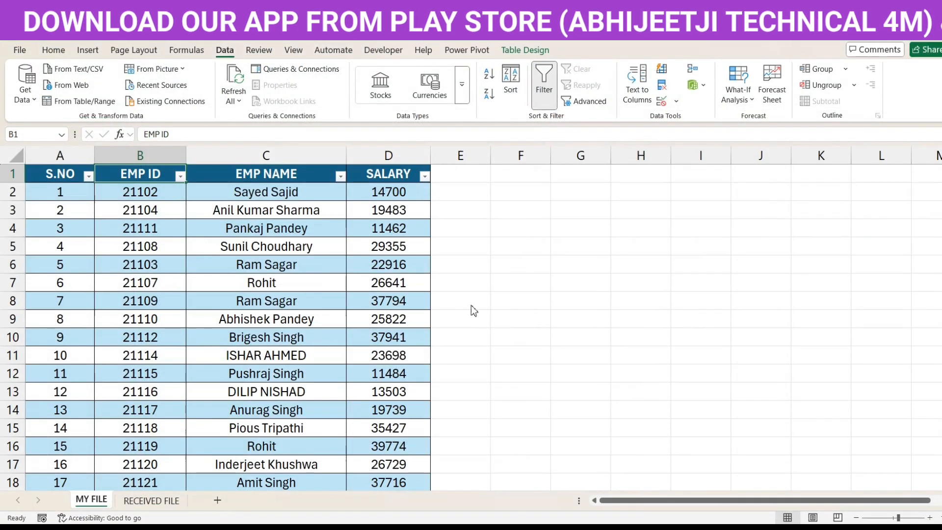
left_click(206, 218)
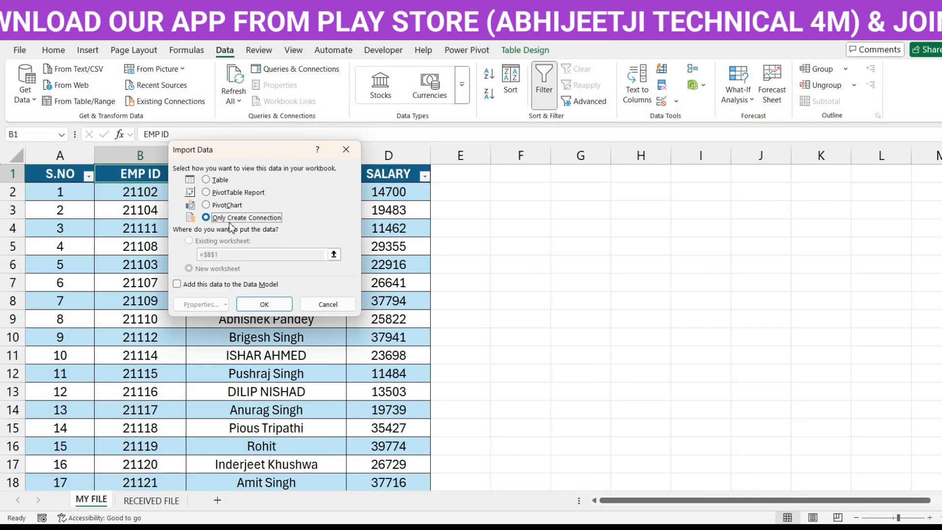
left_click(267, 305)
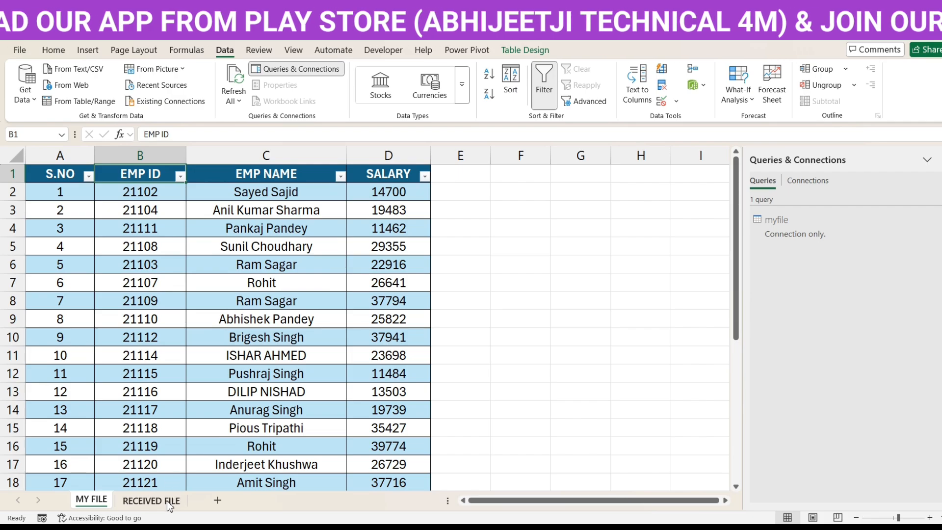
Bring the recfile table from the RECEIVED FILE sheet into the Power Query Editor.
left_click(150, 501)
left_click(177, 226)
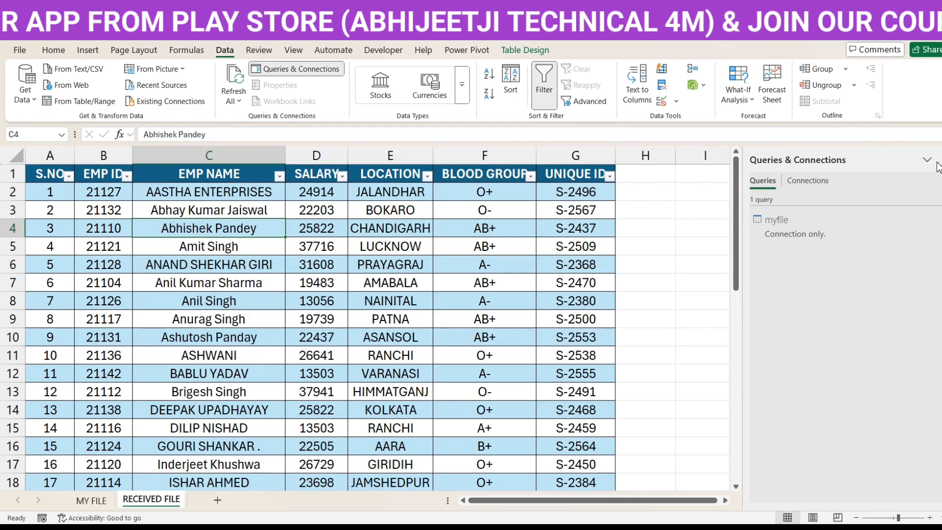
left_click(107, 210)
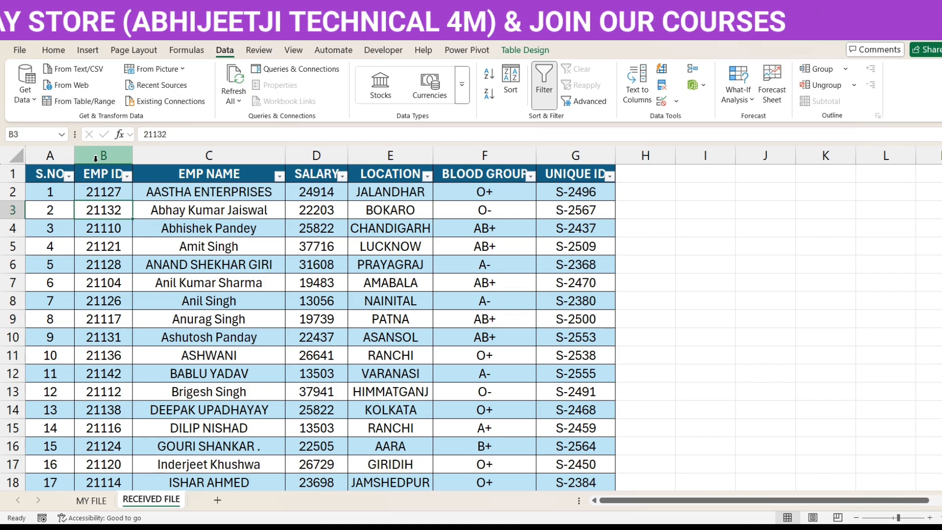
left_click(91, 102)
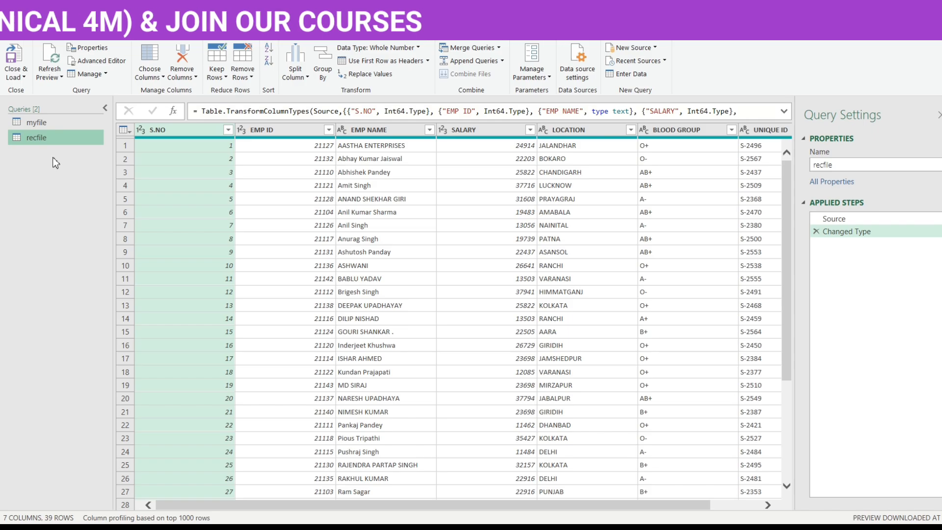
Set up a merge as a new query with myfile as the first table and recfile as the second.
left_click(40, 122)
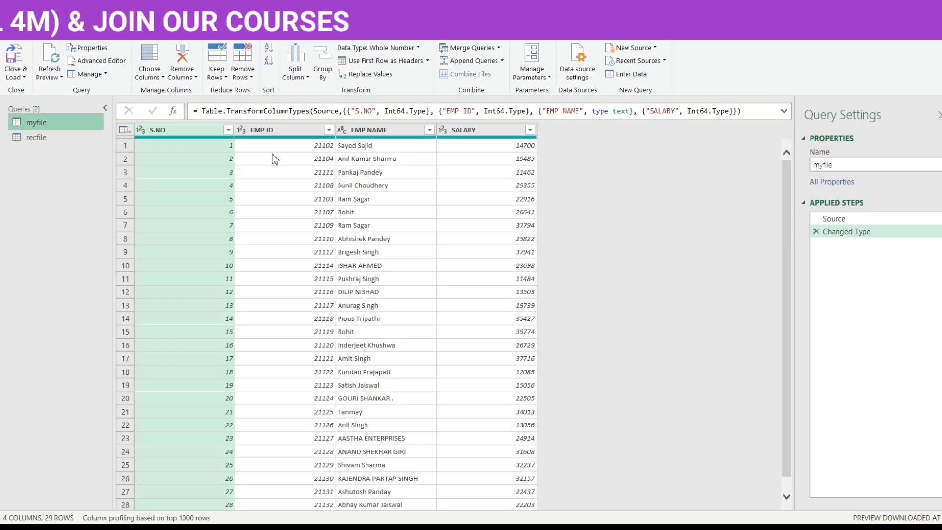
left_click(47, 134)
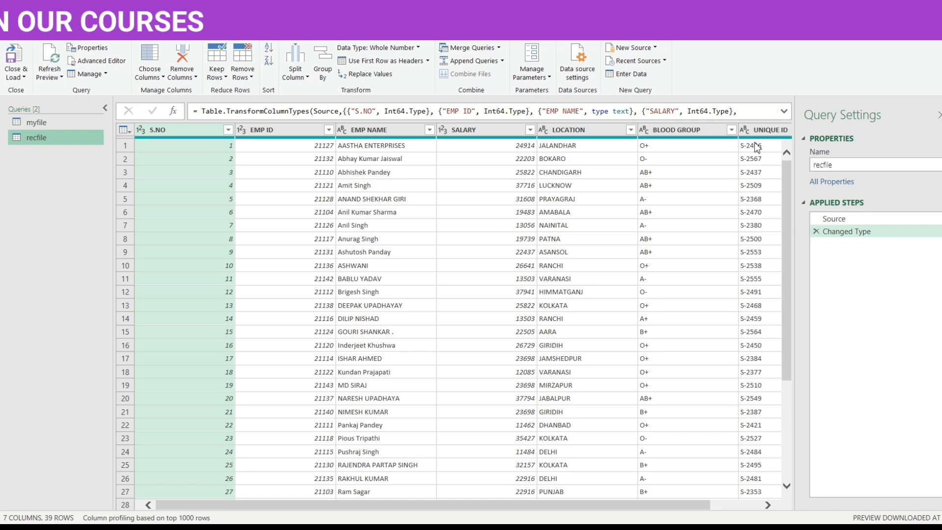
left_click(62, 122)
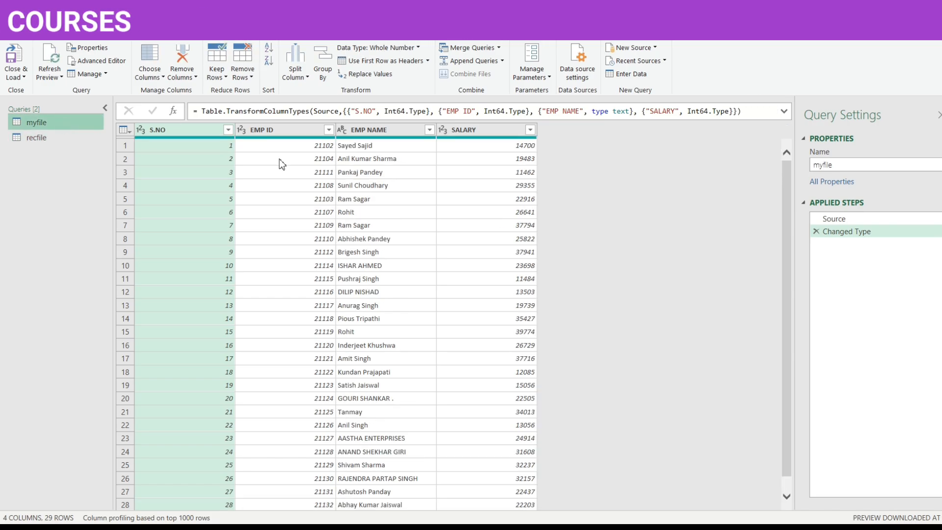
left_click(500, 48)
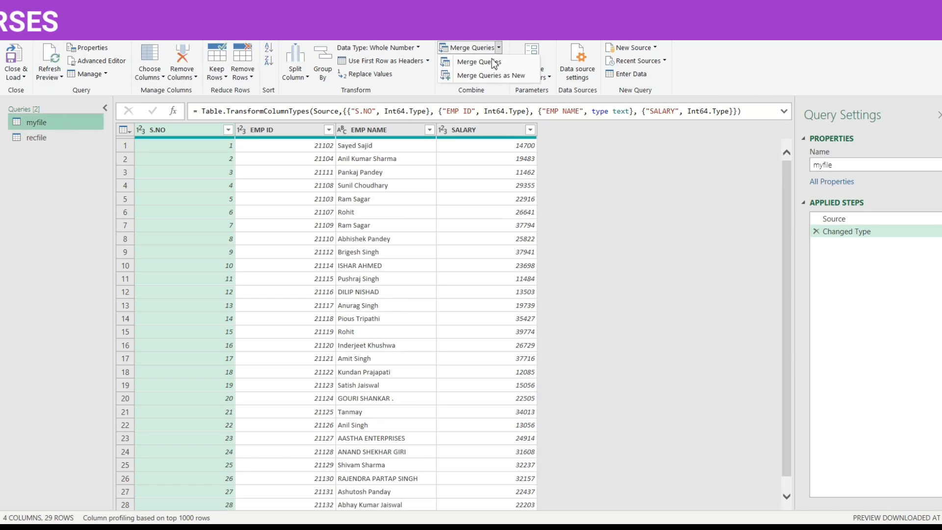
left_click(491, 76)
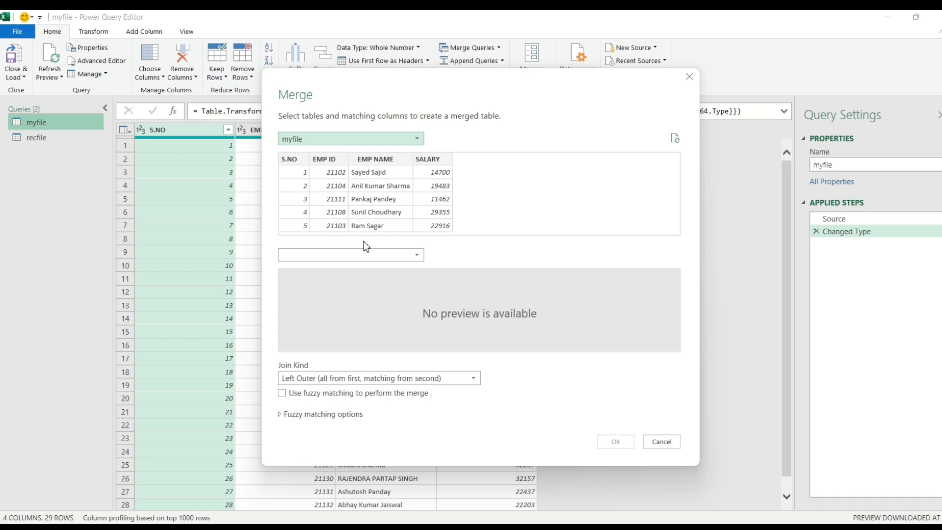
left_click(319, 140)
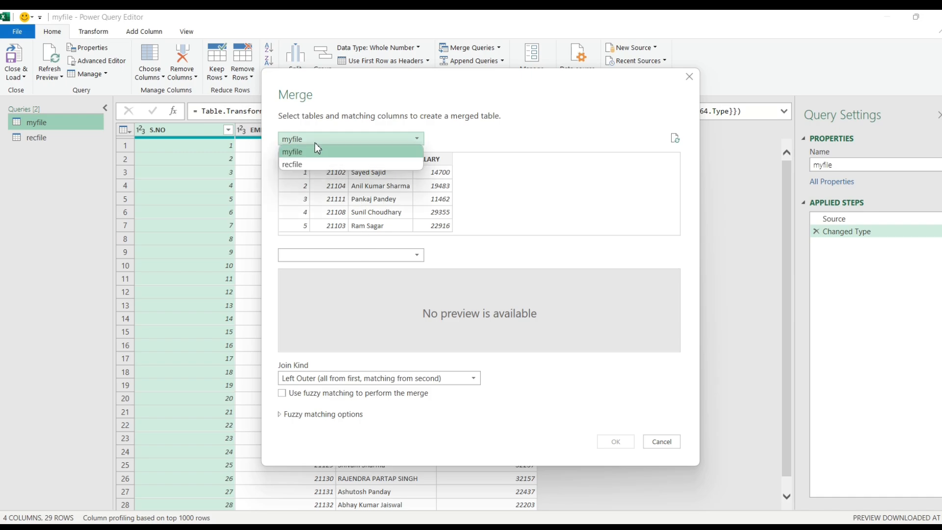
left_click(308, 153)
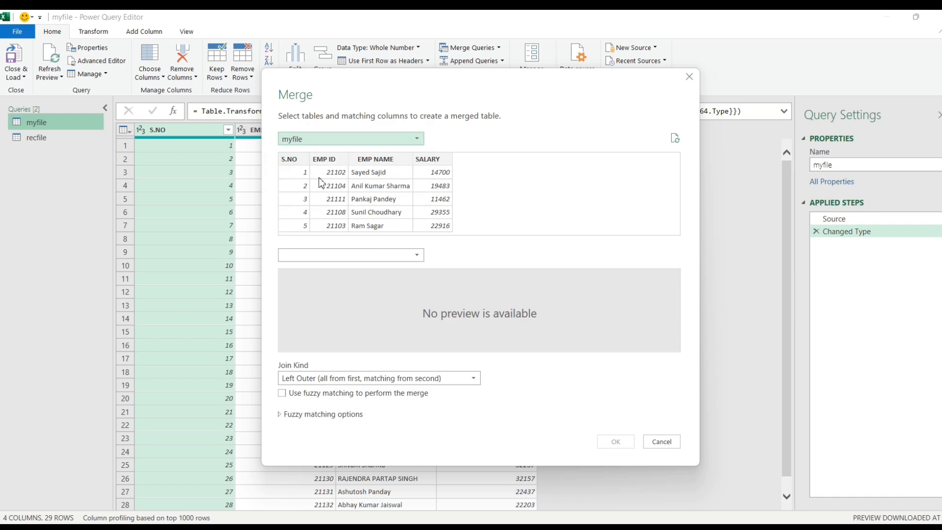
left_click(327, 256)
left_click(314, 281)
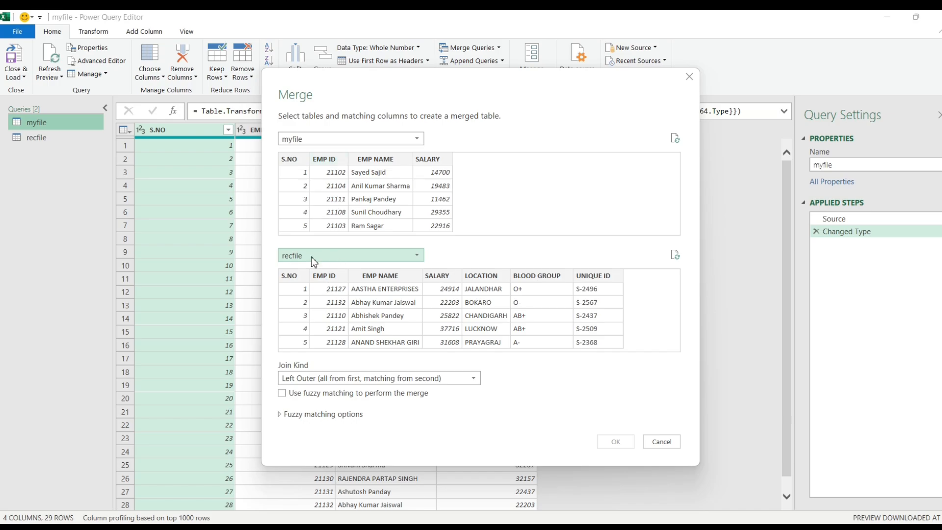
Match both tables on EMP ID with a Left Outer join and create the merged query.
left_click(329, 159)
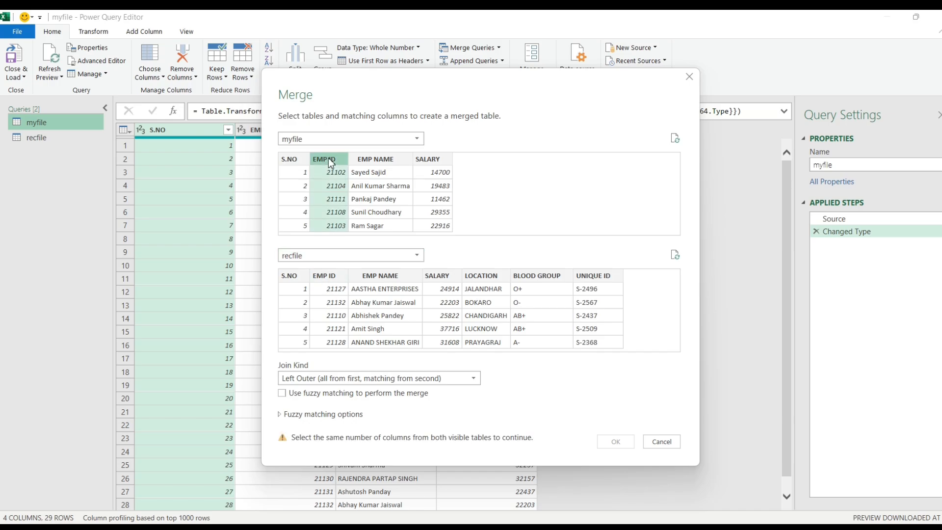
left_click(331, 274)
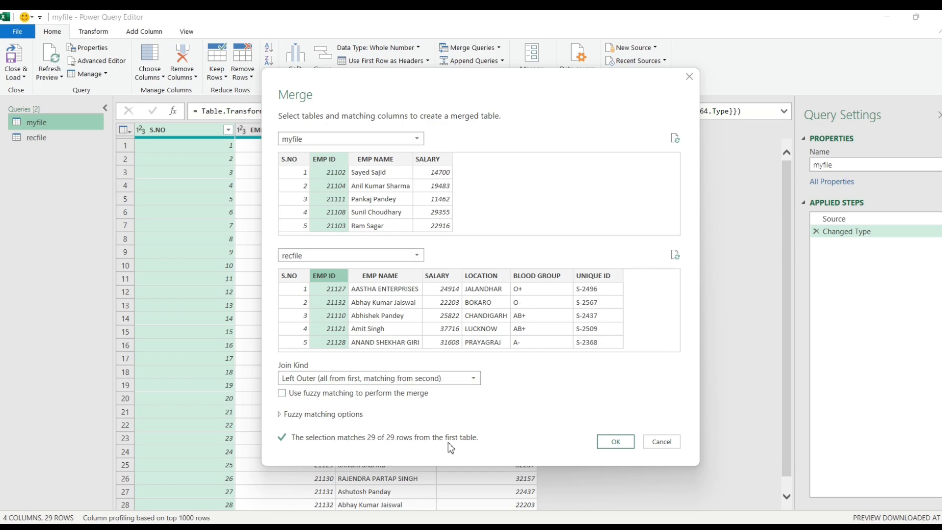
left_click(309, 382)
left_click(309, 382)
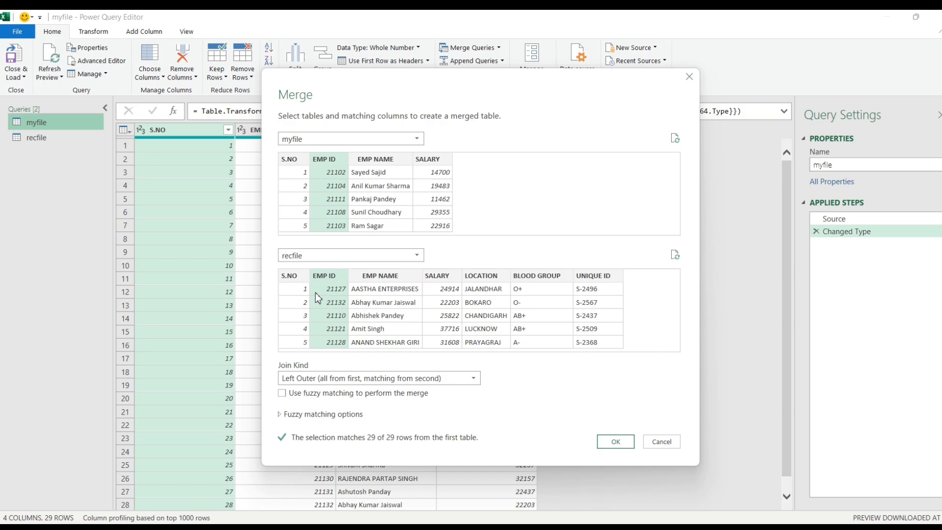
left_click(613, 444)
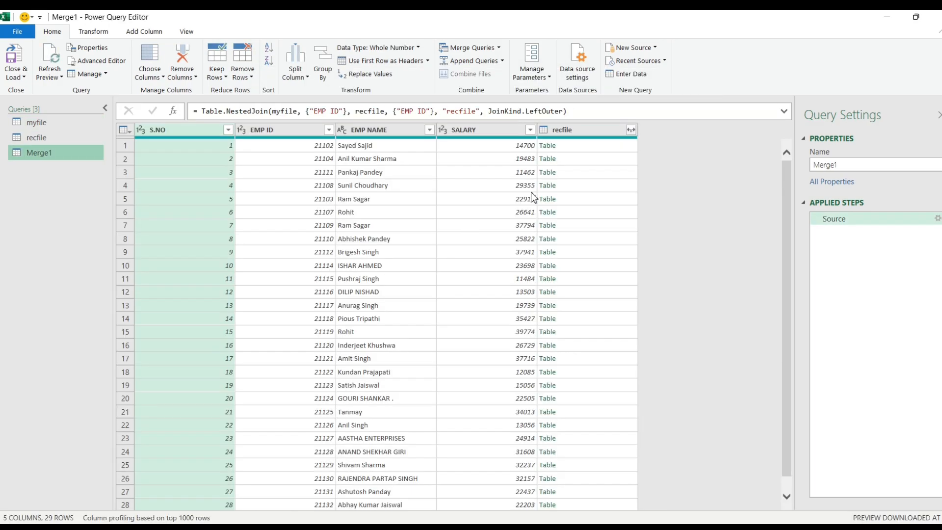
Expand the recfile column to only UNIQUE ID, without the original column name as prefix.
left_click(631, 130)
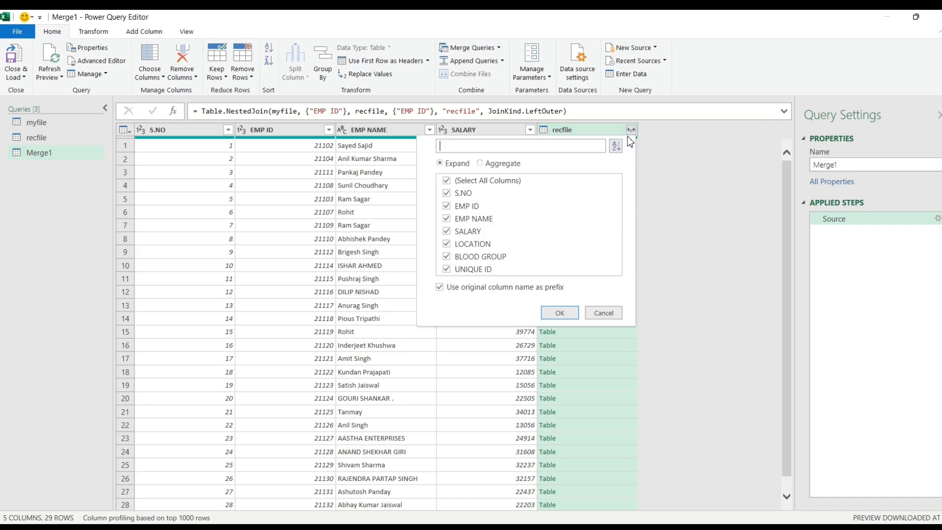
left_click(447, 182)
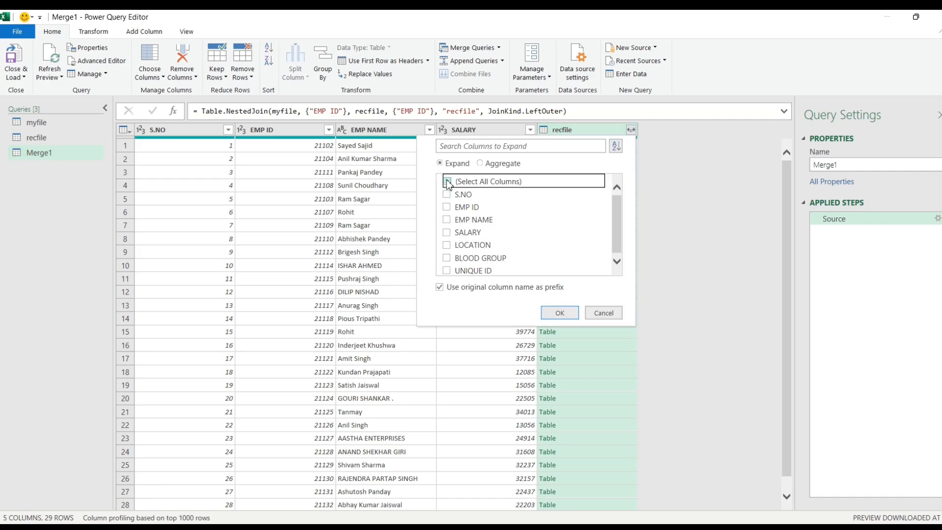
left_click(448, 269)
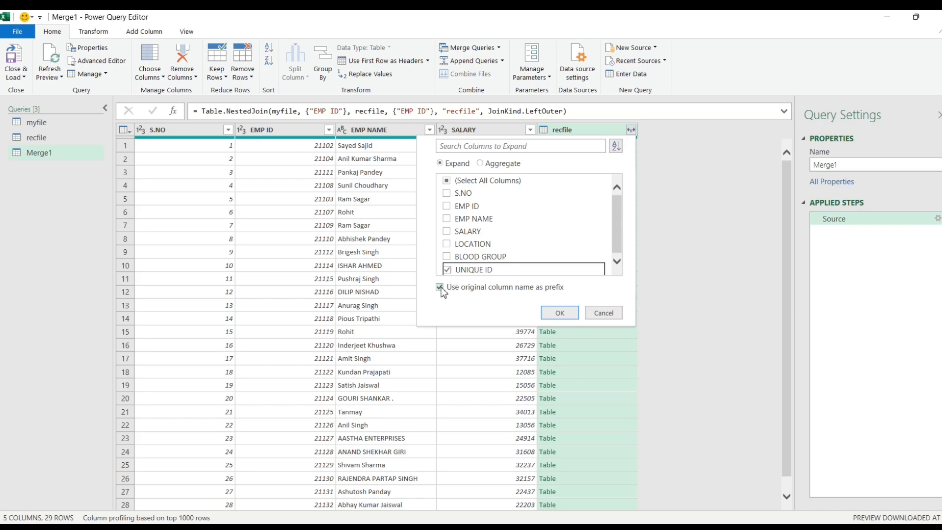
left_click(440, 288)
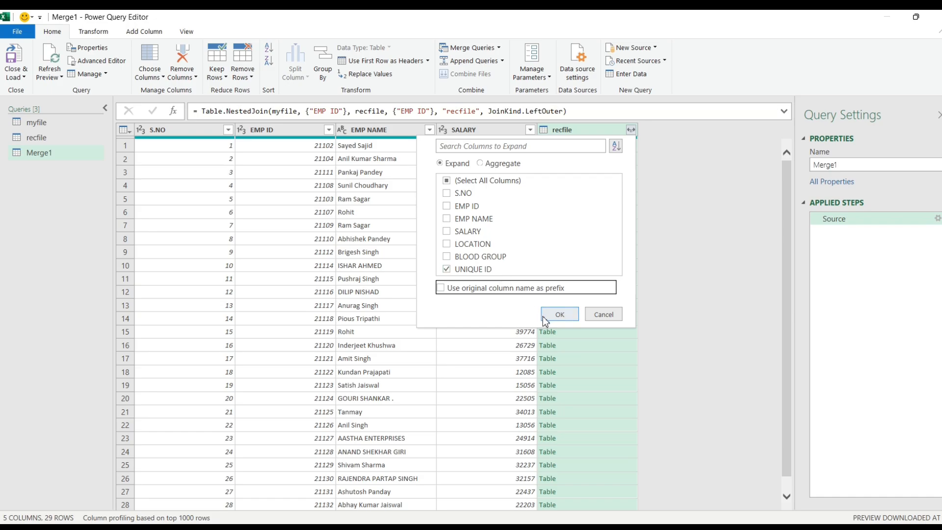
left_click(558, 315)
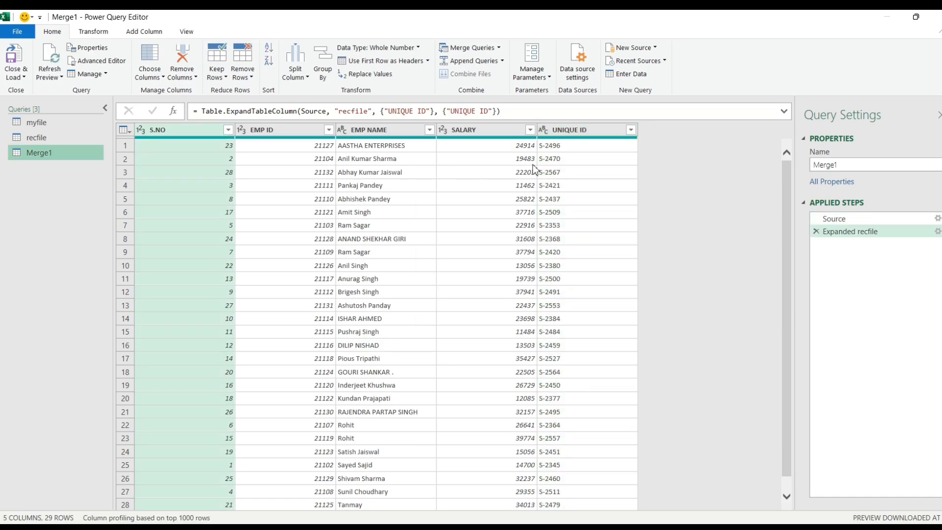
scroll(563, 300, "down", 1)
scroll(569, 348, "up", 1)
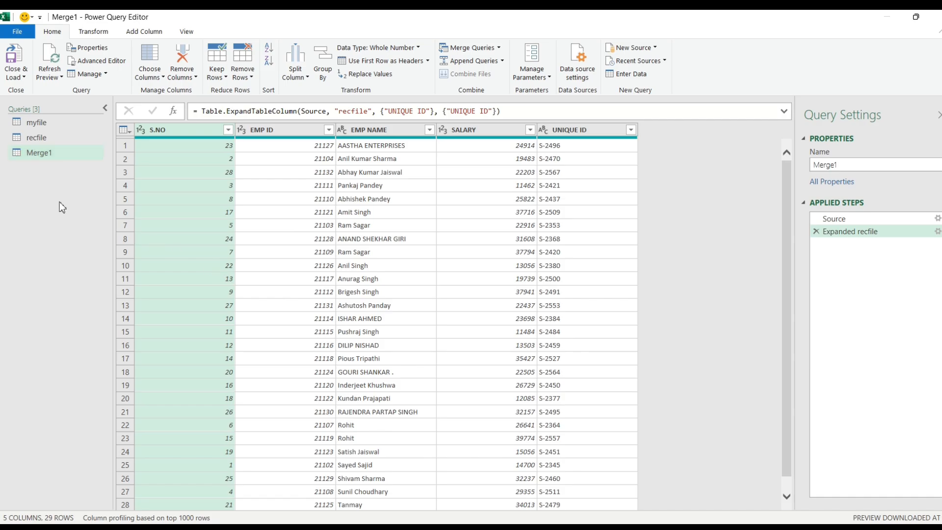
Set up another merge as a new query with recfile as the first table and myfile as the second.
left_click(499, 49)
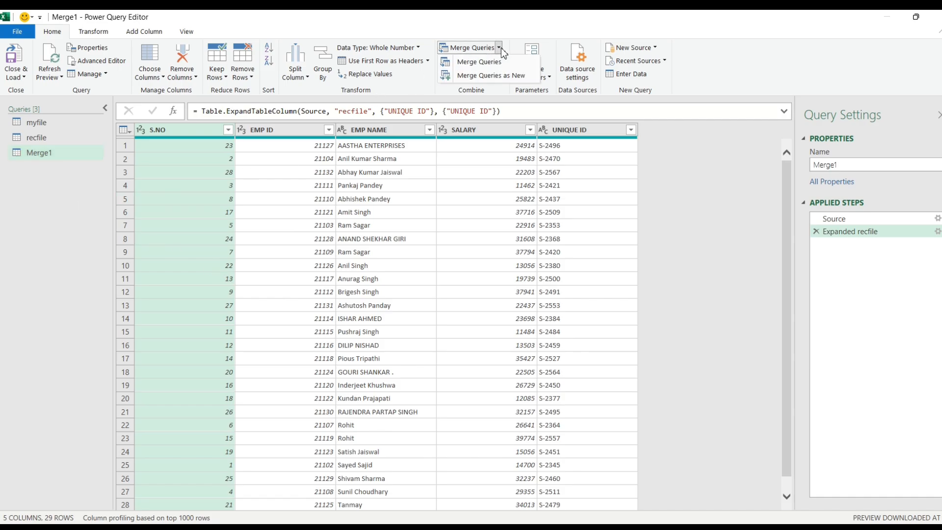
left_click(497, 76)
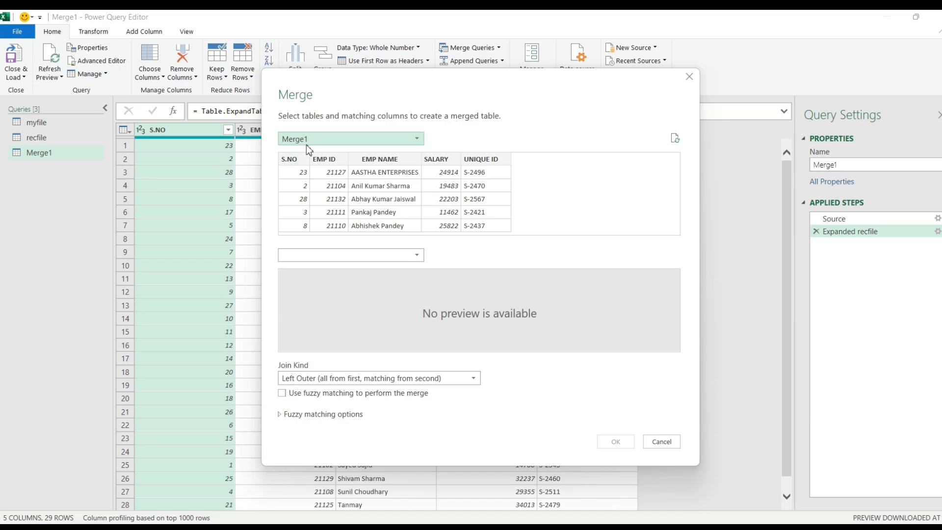
left_click(320, 139)
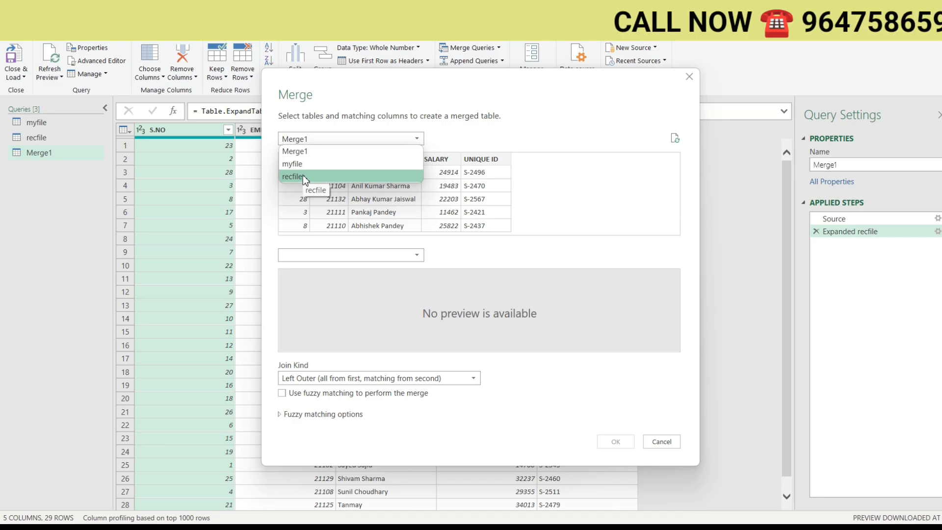
left_click(304, 177)
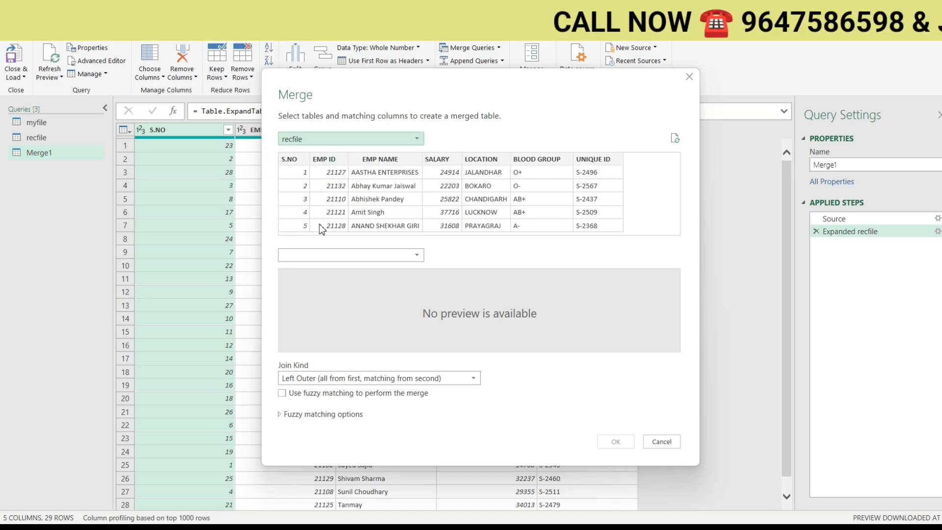
left_click(323, 256)
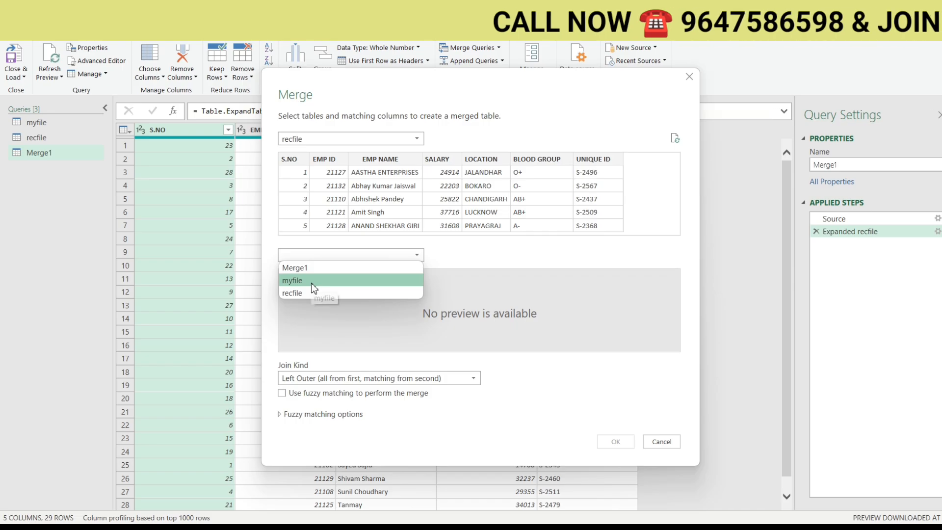
left_click(311, 282)
Match recfile and myfile on EMP ID with a Left Anti join and create the merged query.
left_click(337, 158)
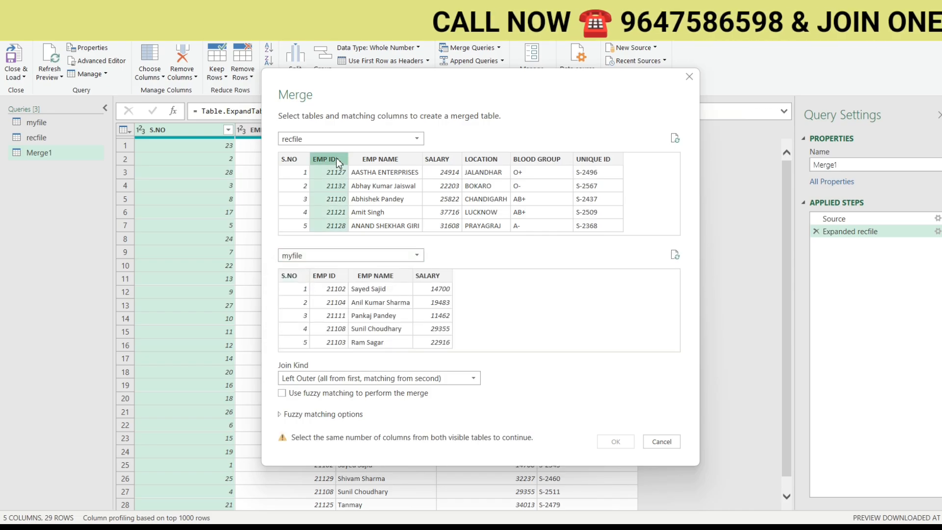
left_click(331, 279)
left_click(327, 379)
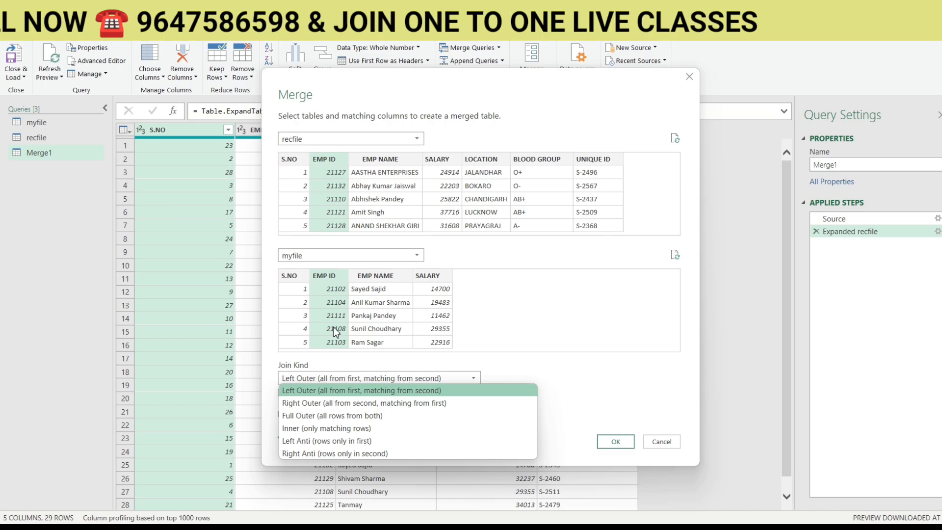
left_click(341, 443)
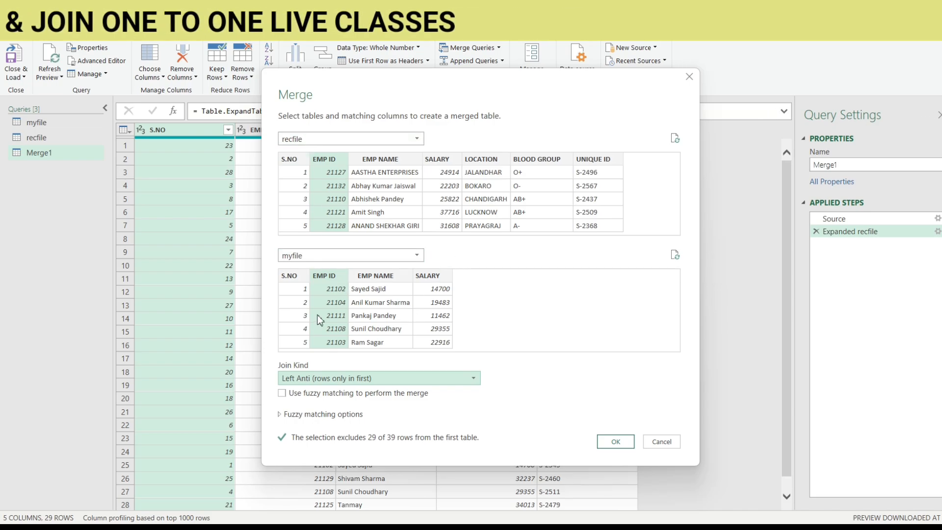
left_click(347, 382)
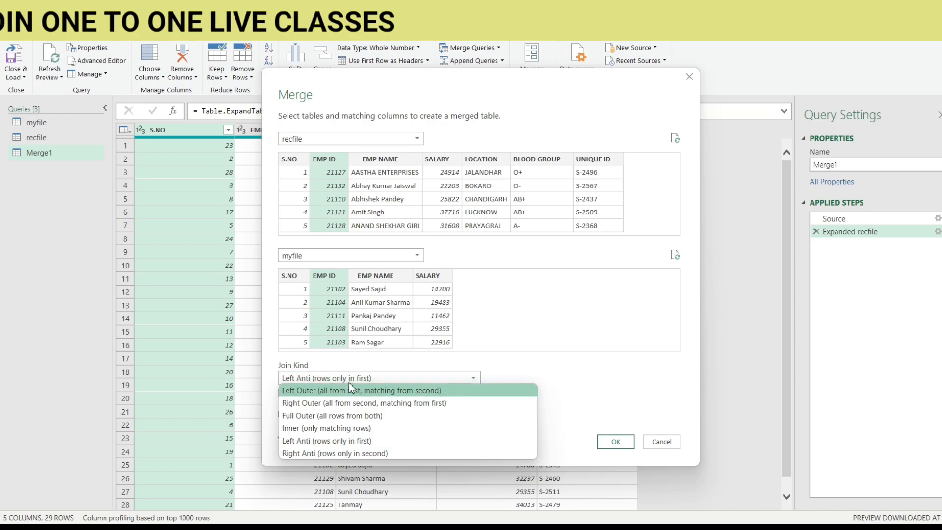
left_click(334, 442)
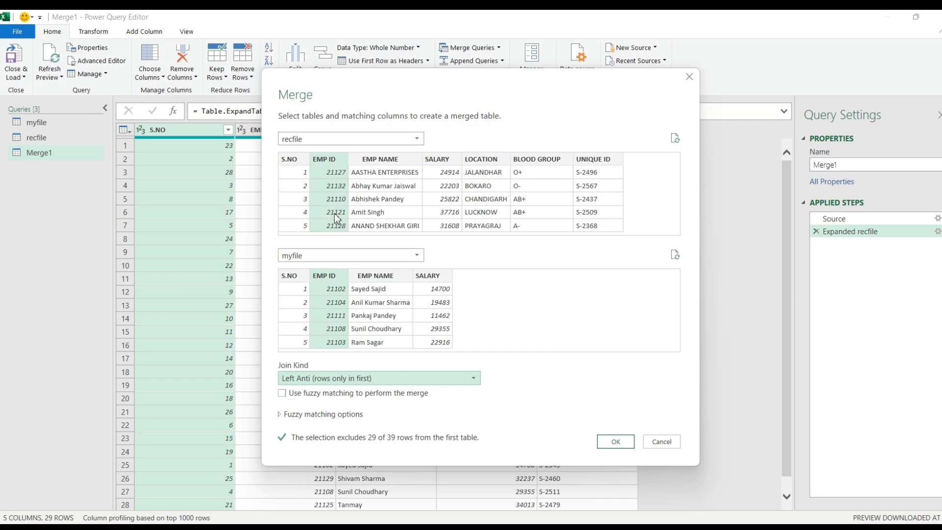
left_click(615, 441)
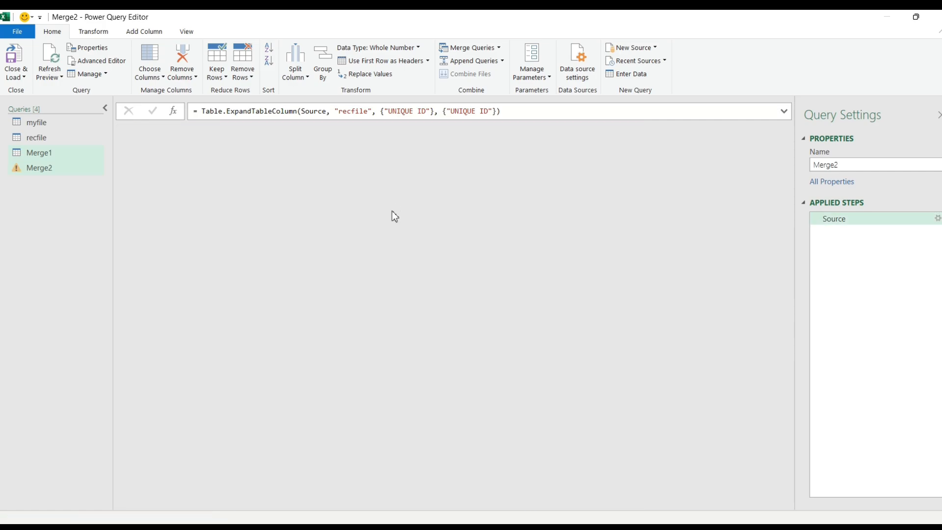
Remove the nested myfile column from the Merge2 query.
left_click_drag(595, 506, 744, 503)
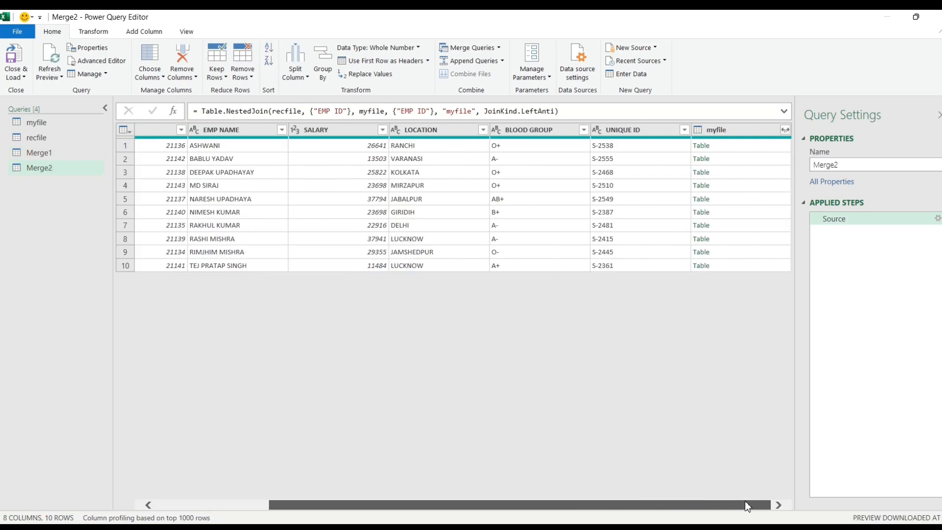
right_click(726, 130)
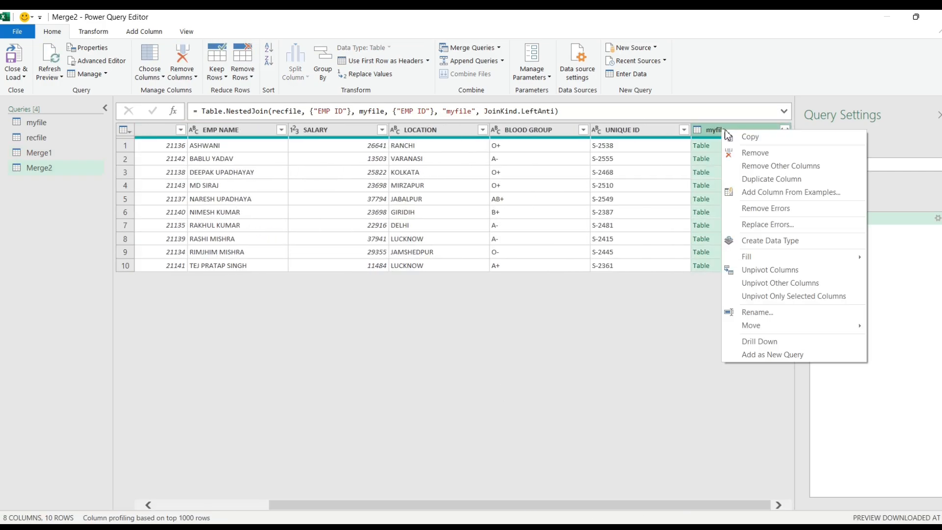
left_click(687, 172)
left_click(785, 130)
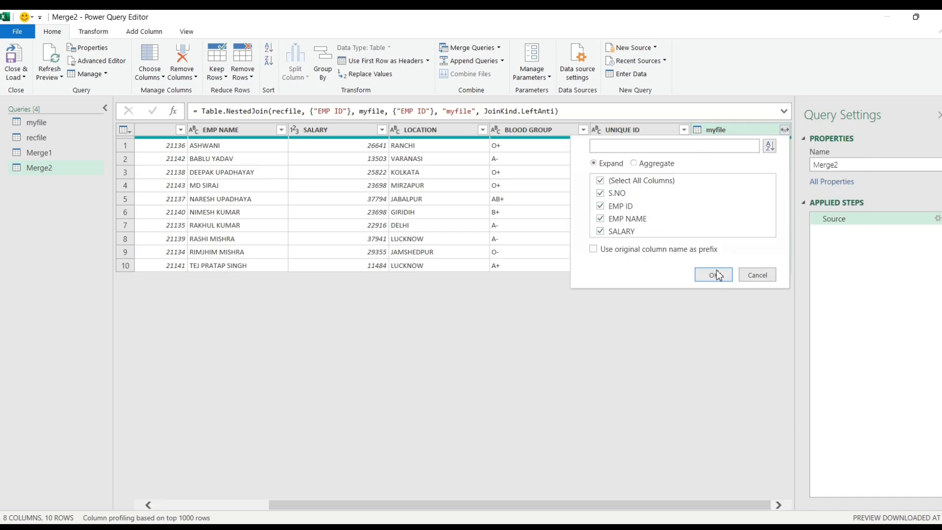
left_click(758, 280)
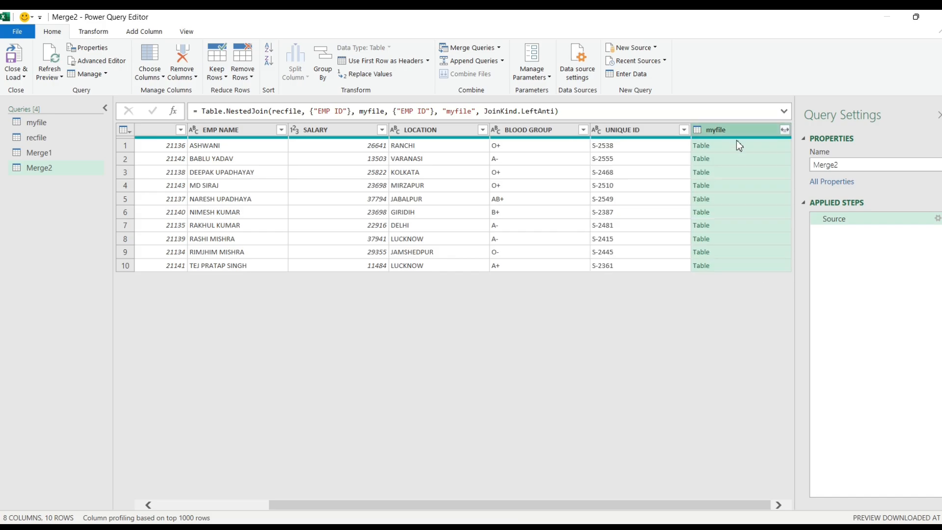
right_click(733, 132)
left_click(764, 154)
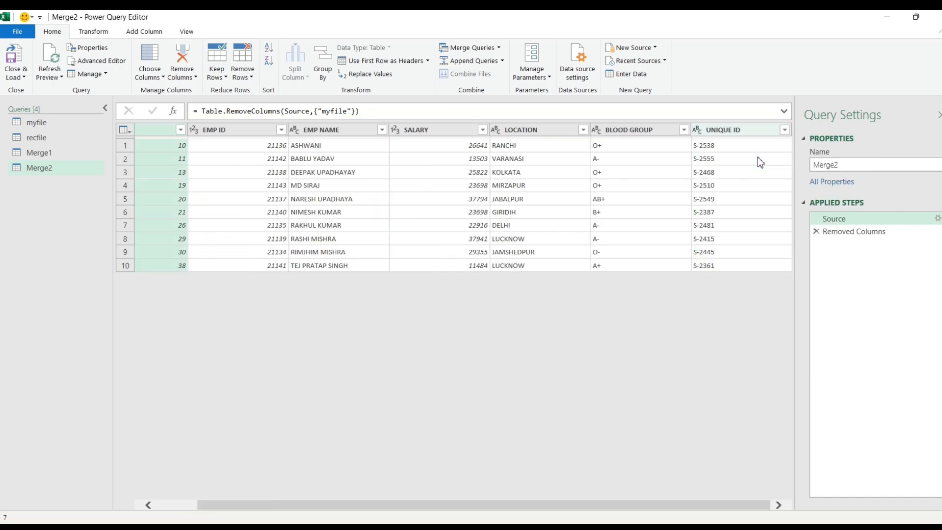
left_click_drag(553, 505, 333, 478)
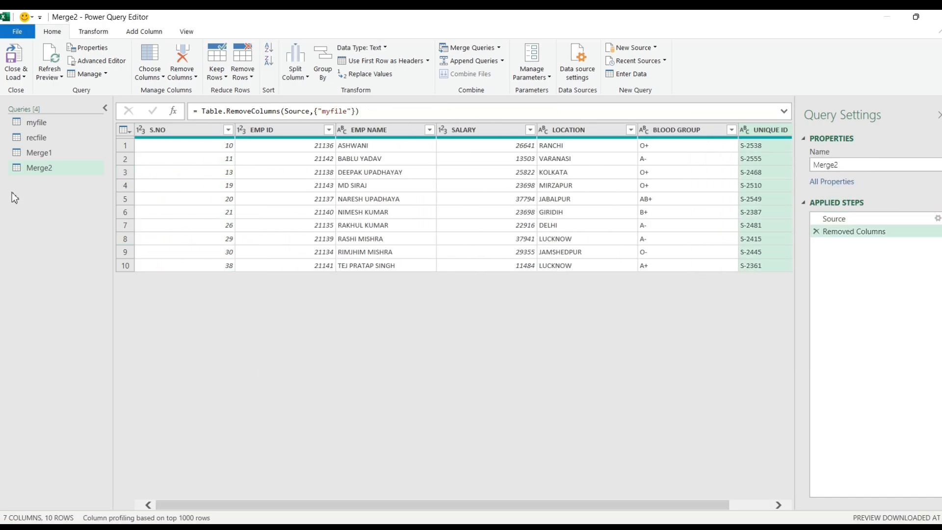
left_click(501, 60)
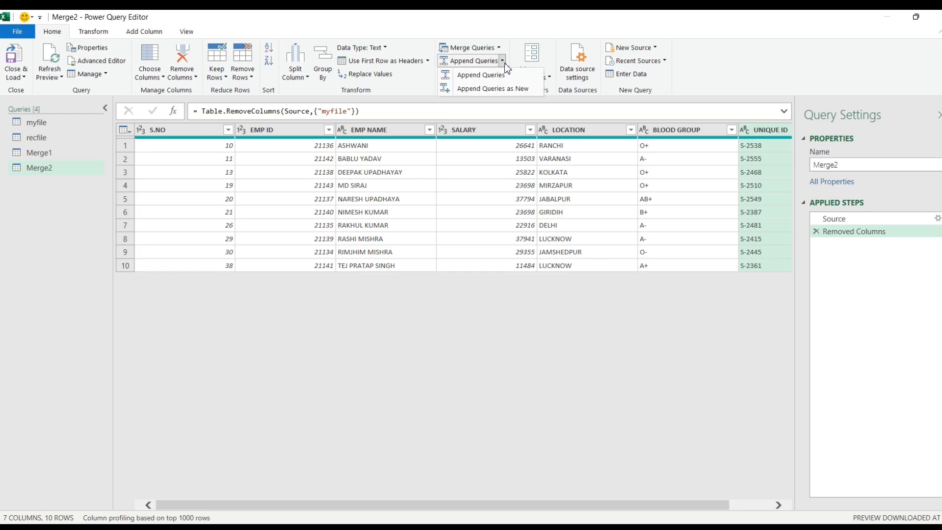
left_click(496, 93)
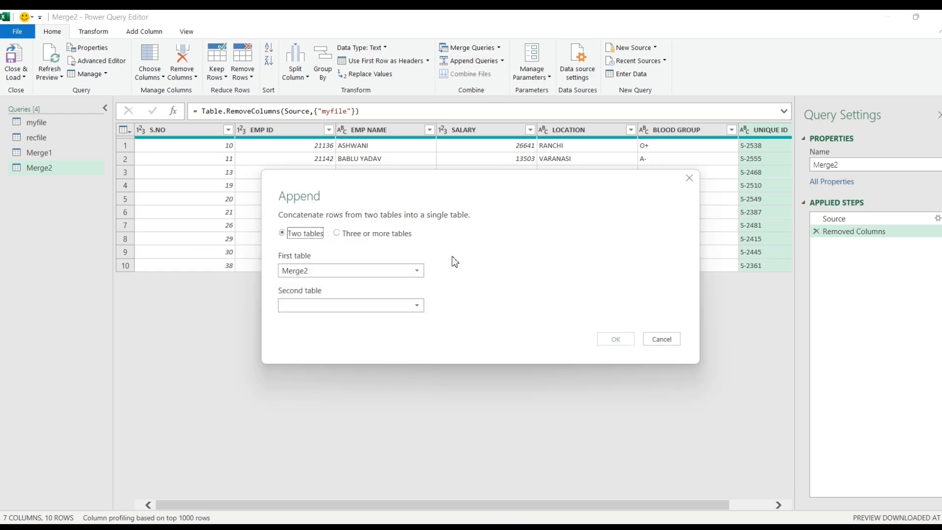
left_click(308, 269)
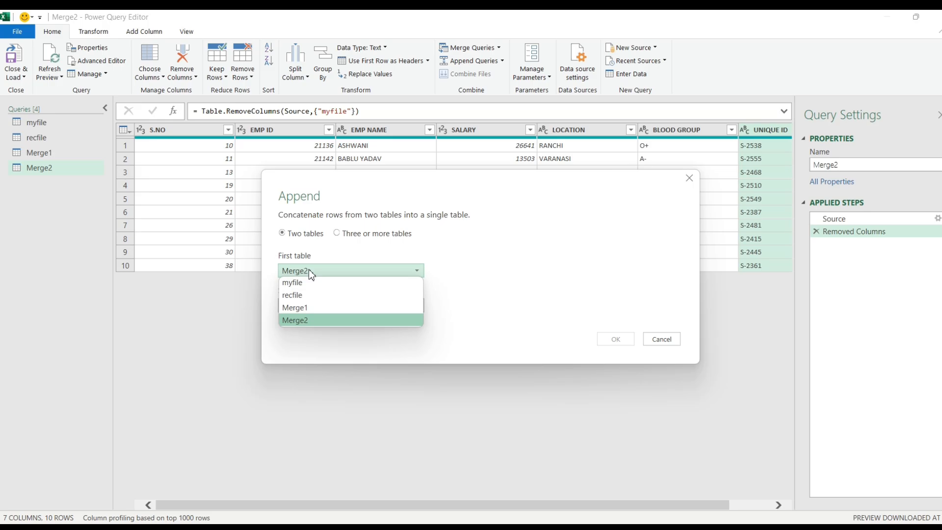
left_click(309, 309)
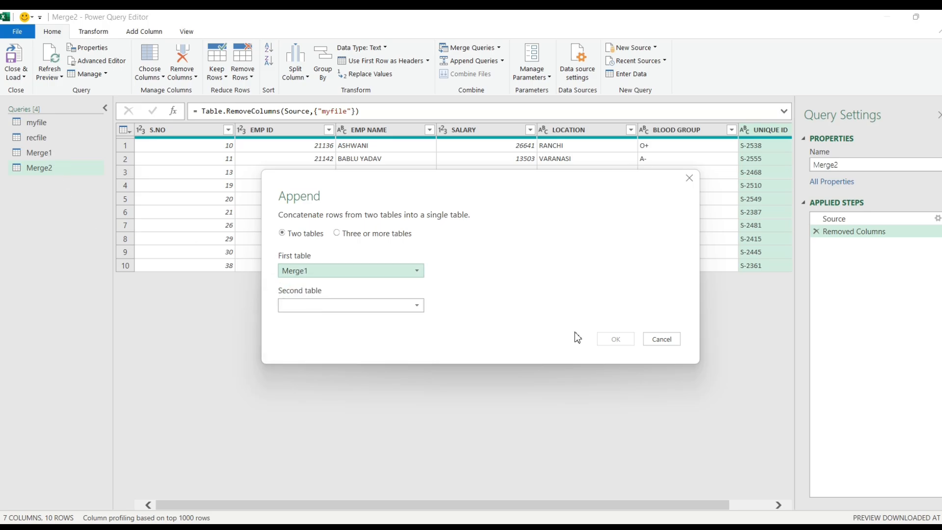
left_click(660, 339)
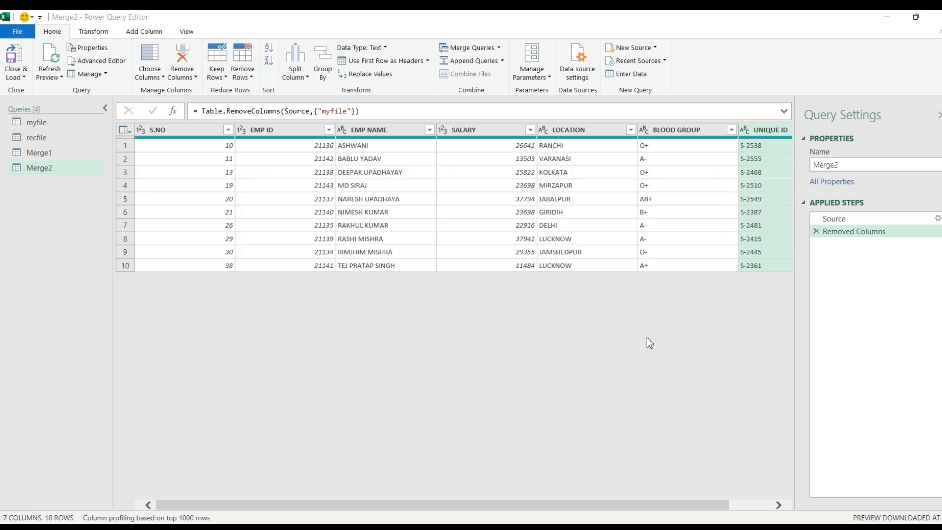
Compare the columns of the Merge1 and Merge2 queries.
left_click(48, 154)
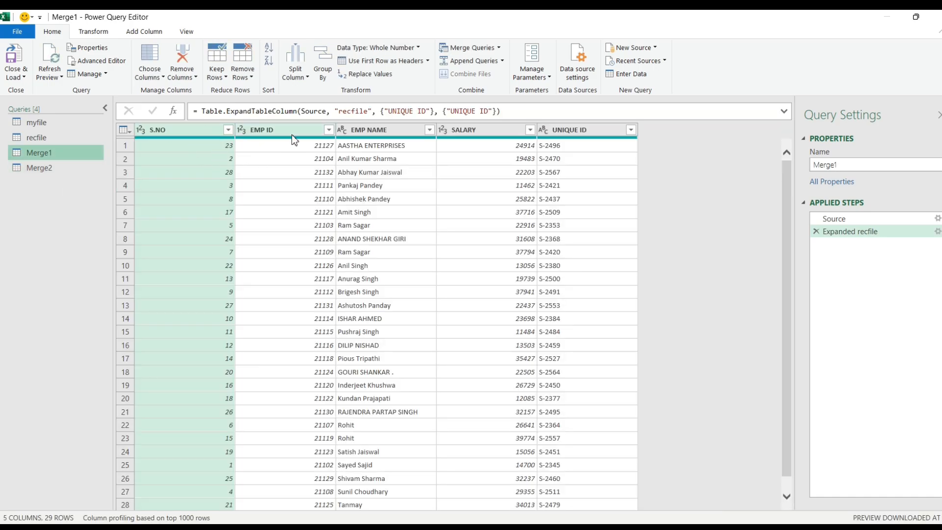
left_click(74, 169)
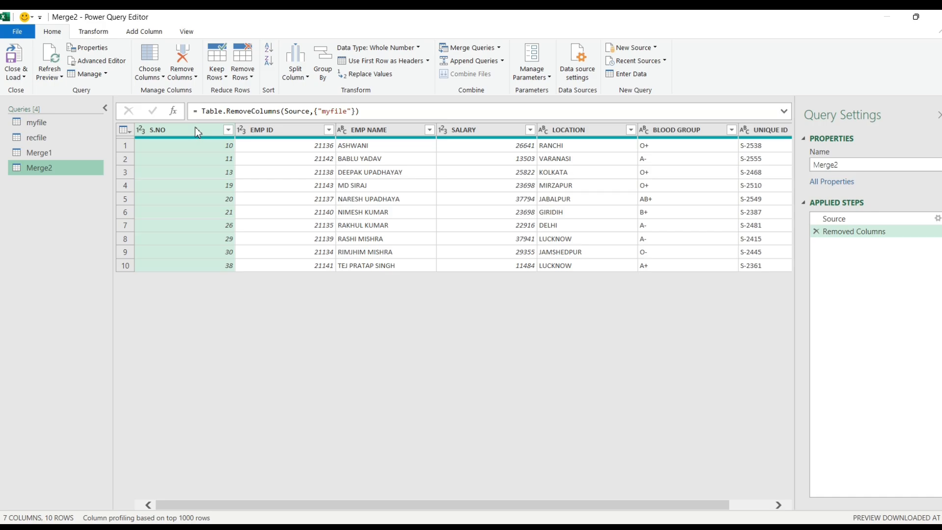
left_click(273, 136, "ctrl")
left_click(386, 131, "ctrl")
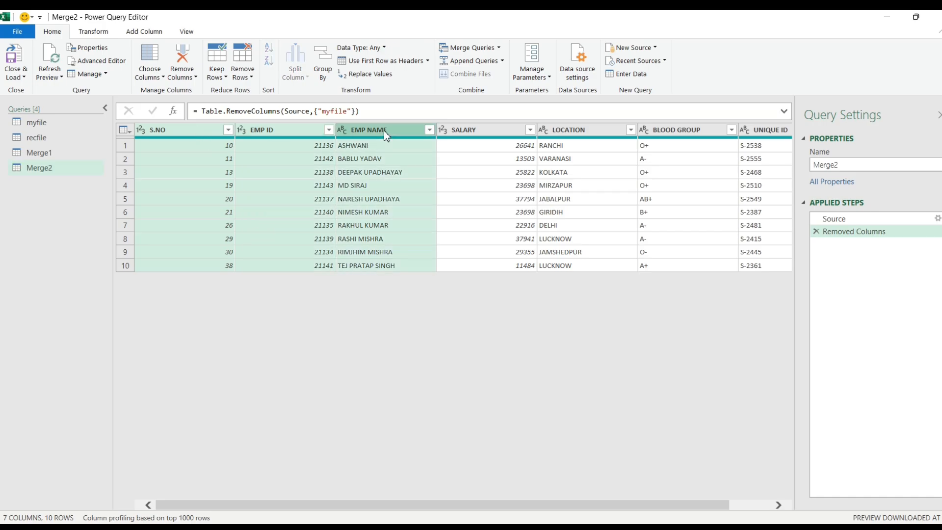
left_click(38, 154)
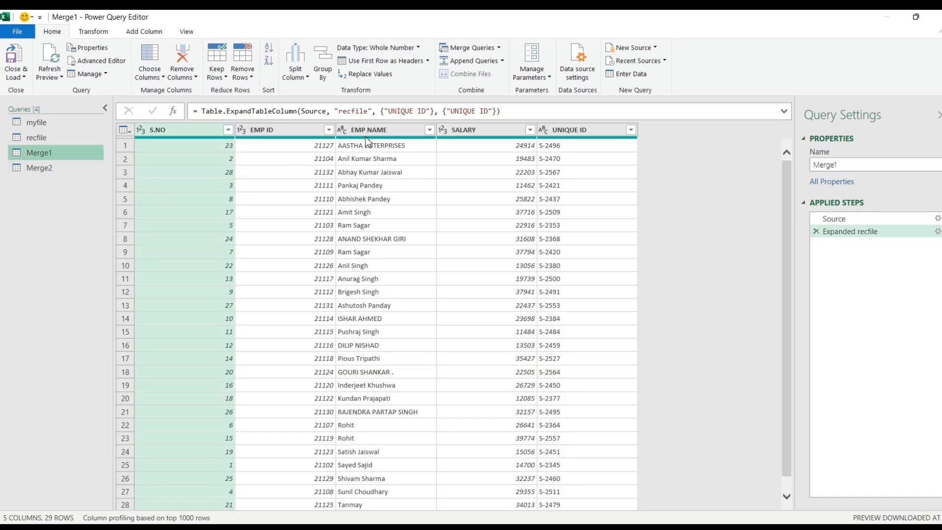
left_click(54, 169)
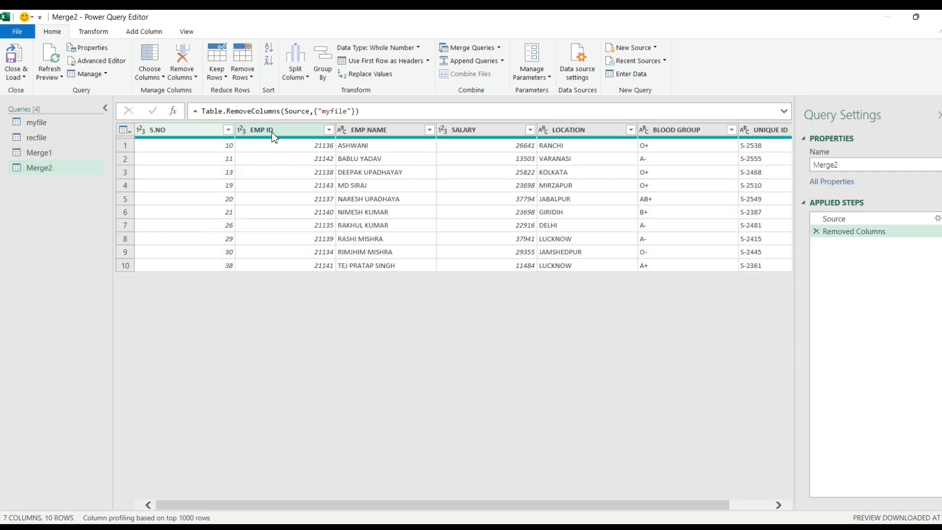
left_click(192, 130)
left_click(295, 131, "ctrl")
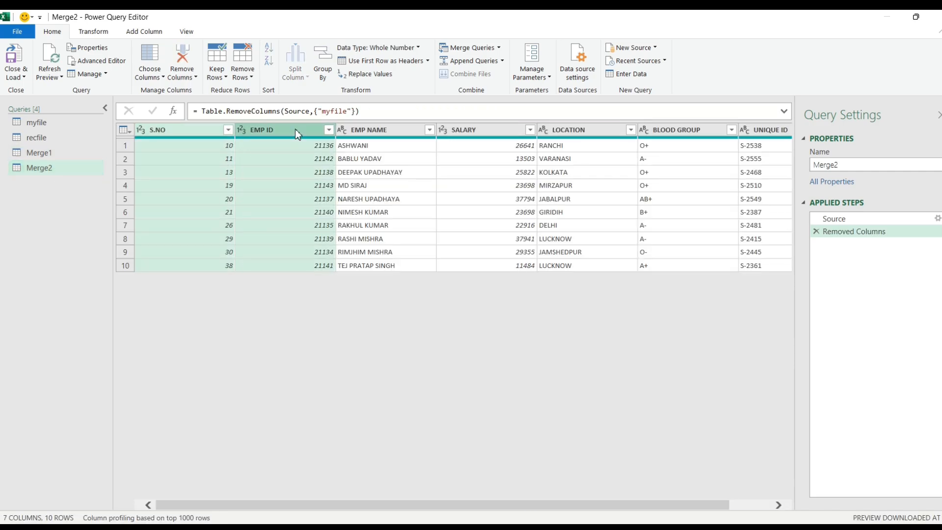
left_click(384, 133, "ctrl")
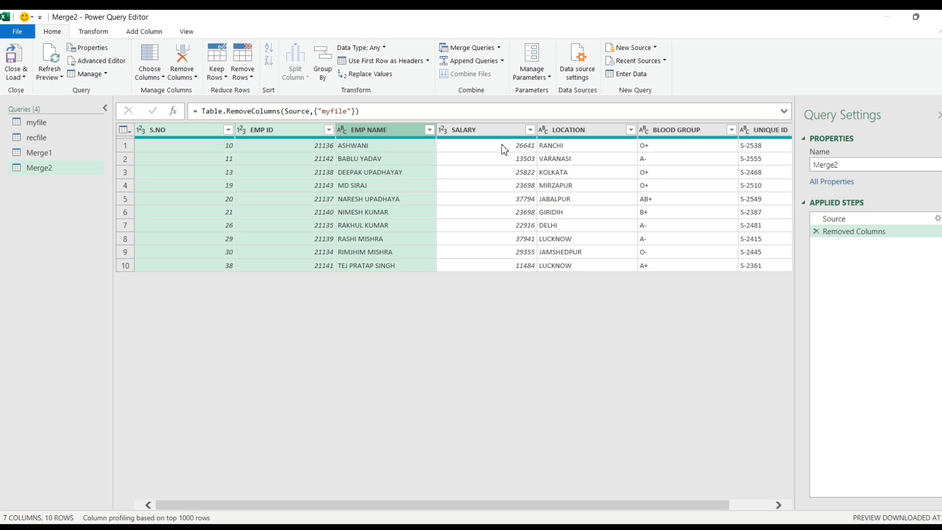
left_click(496, 128, "shift")
left_click(759, 132, "shift")
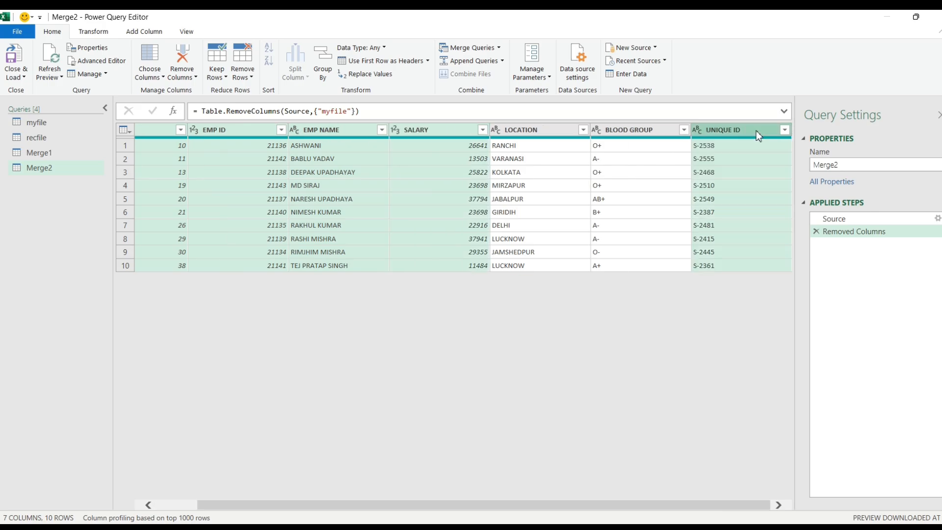
right_click(549, 131)
left_click(446, 162)
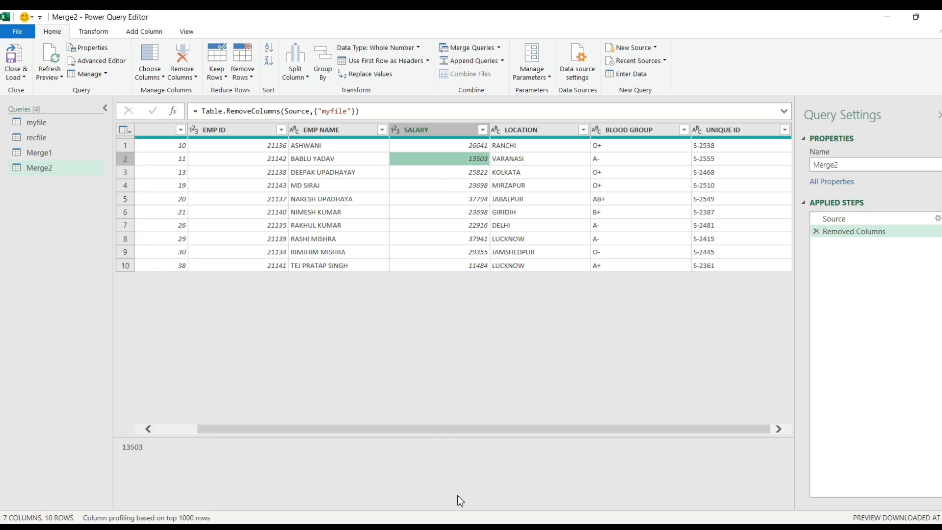
Keep only the S.NO, EMP ID, EMP NAME, SALARY and UNIQUE ID columns in the Merge2 query and remove the others.
left_click_drag(424, 429, 382, 429)
left_click(189, 130)
left_click(285, 125, "shift")
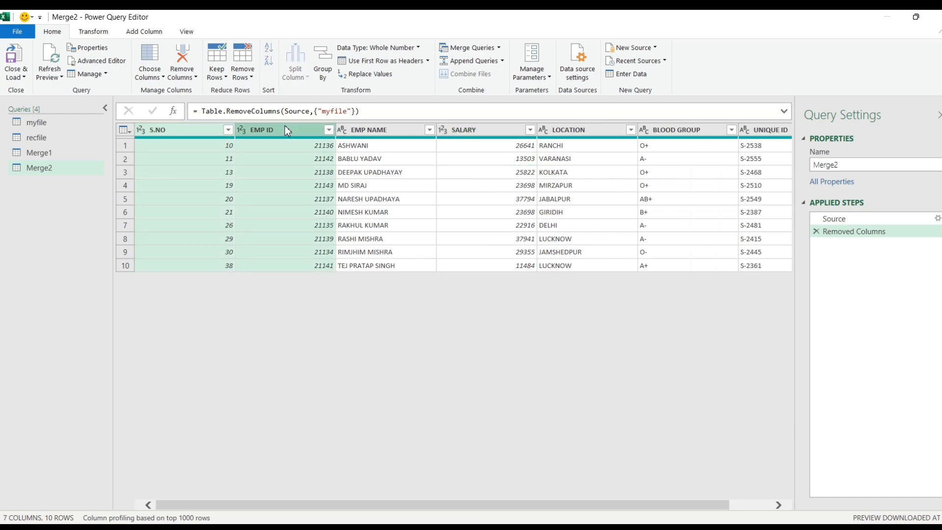
left_click(385, 126, "shift")
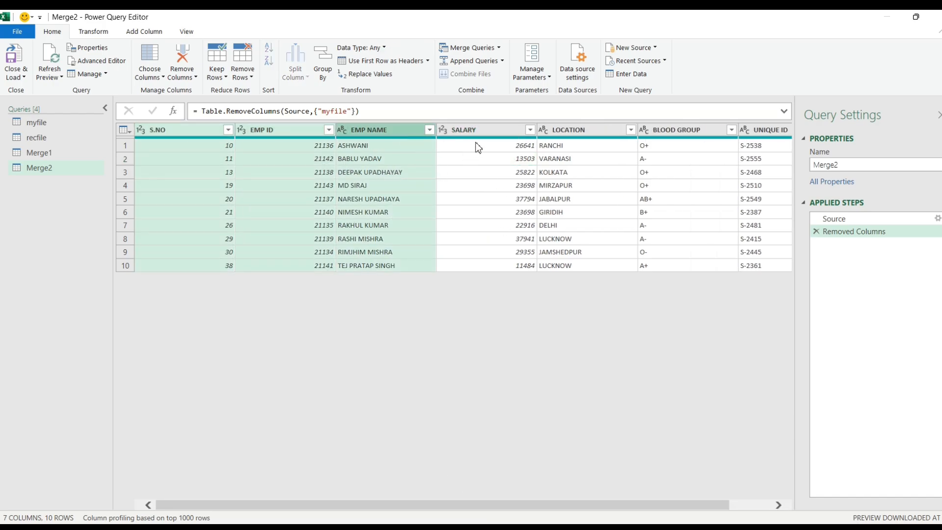
left_click(484, 131, "shift")
left_click_drag(406, 504, 570, 507)
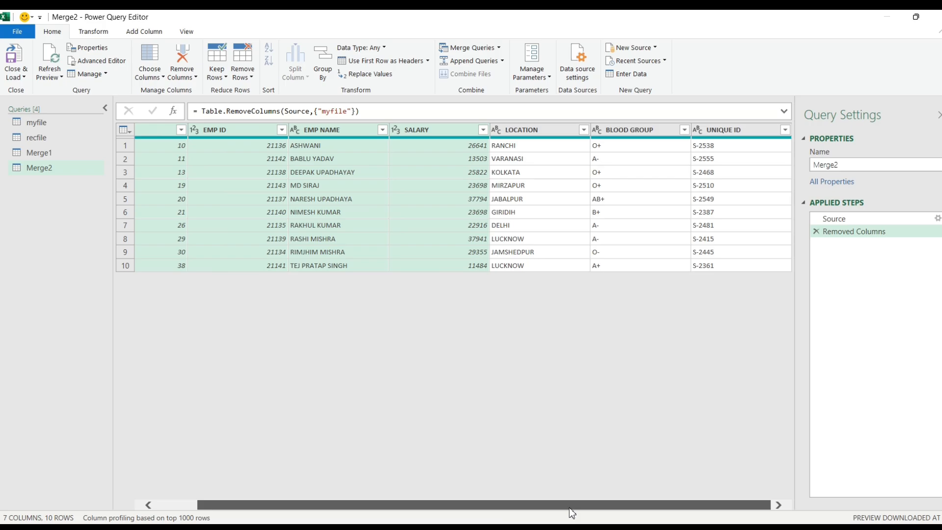
left_click(724, 131, "shift")
right_click(723, 128)
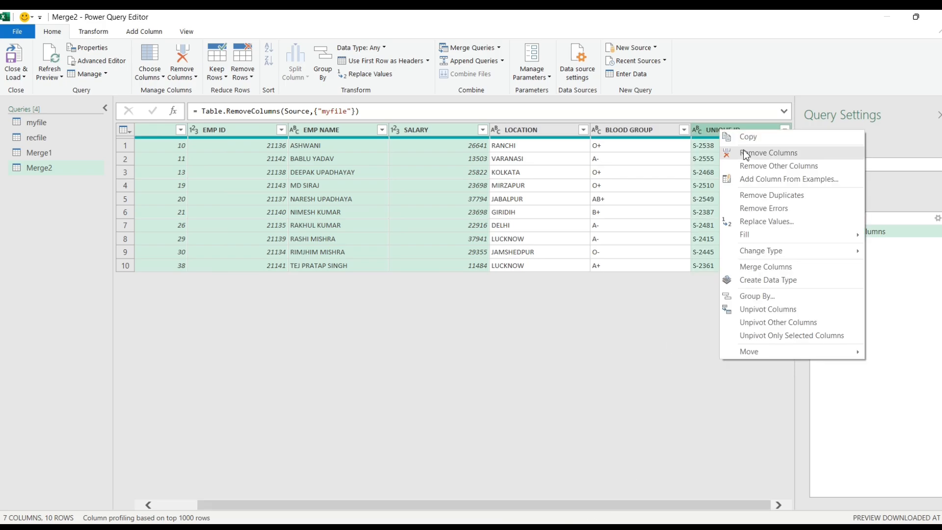
left_click(759, 169)
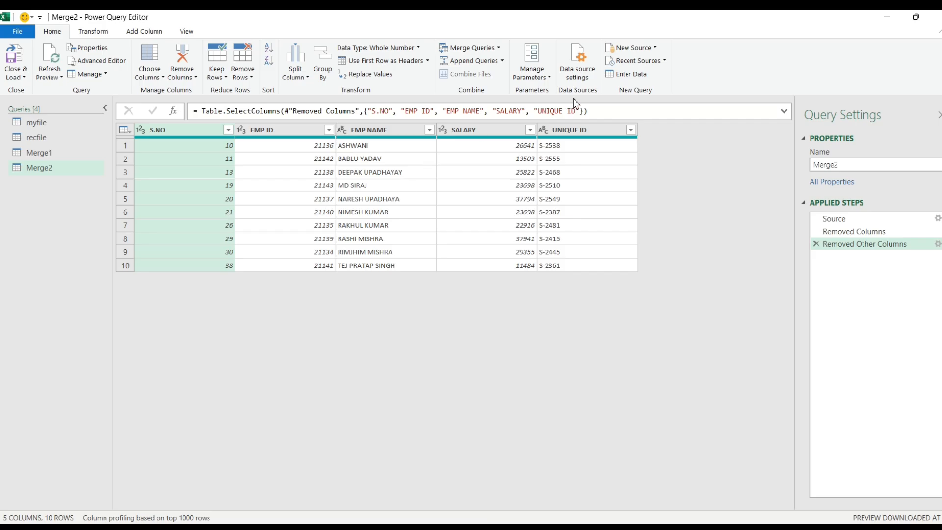
Append Merge1 as the first table and Merge2 as the second table into a new query.
left_click(503, 61)
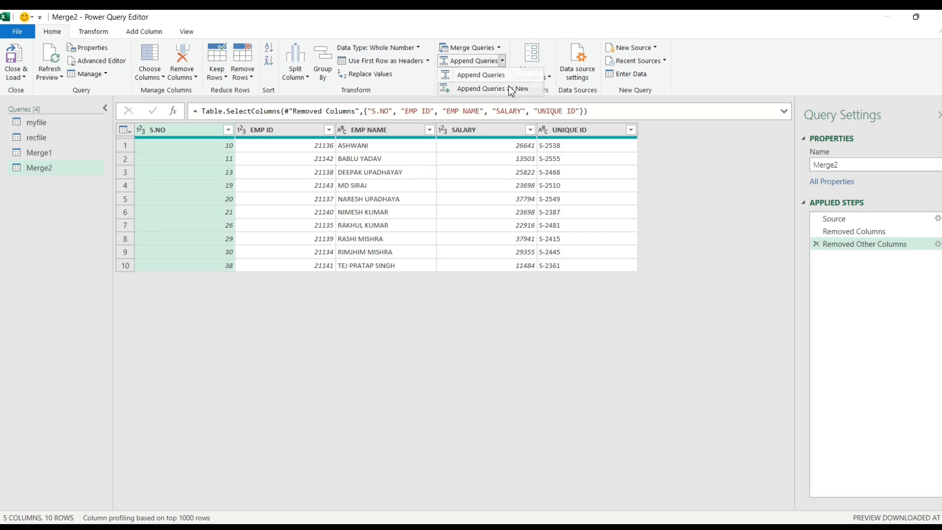
left_click(511, 91)
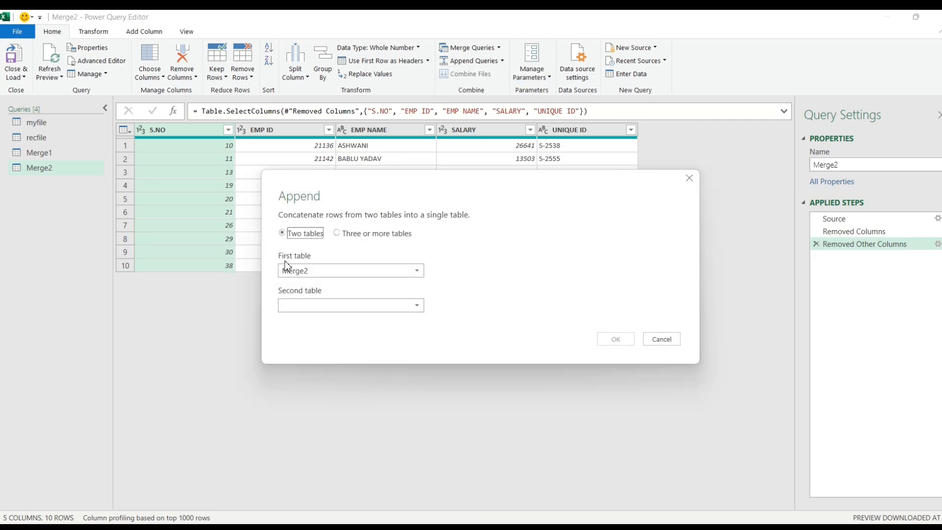
left_click(307, 267)
left_click(311, 308)
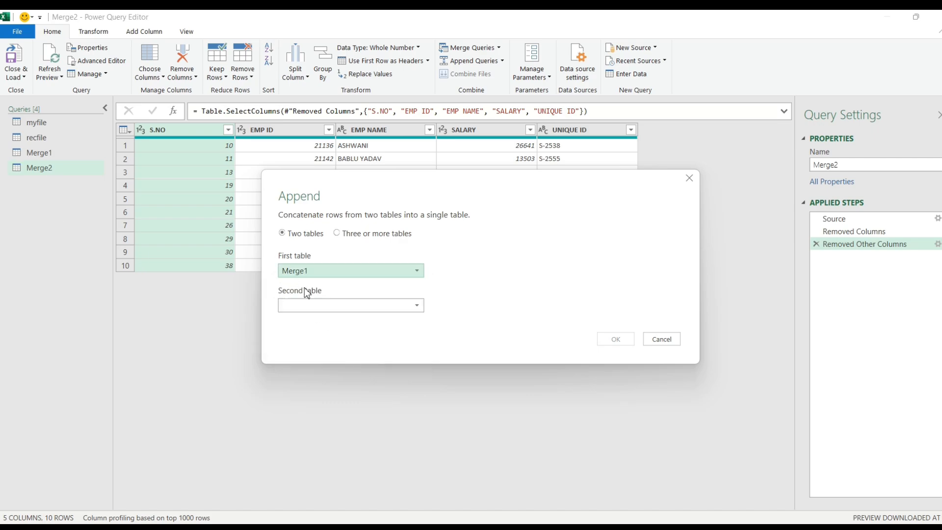
left_click(315, 308)
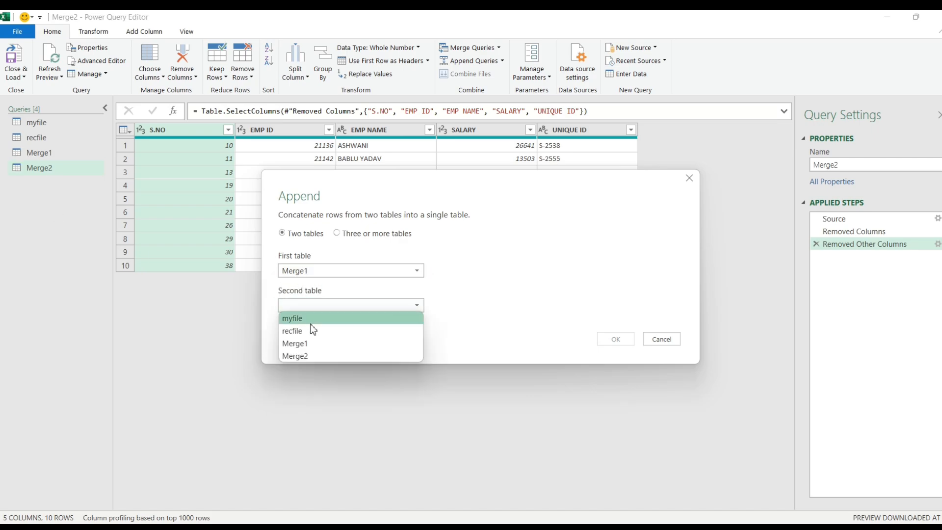
left_click(310, 354)
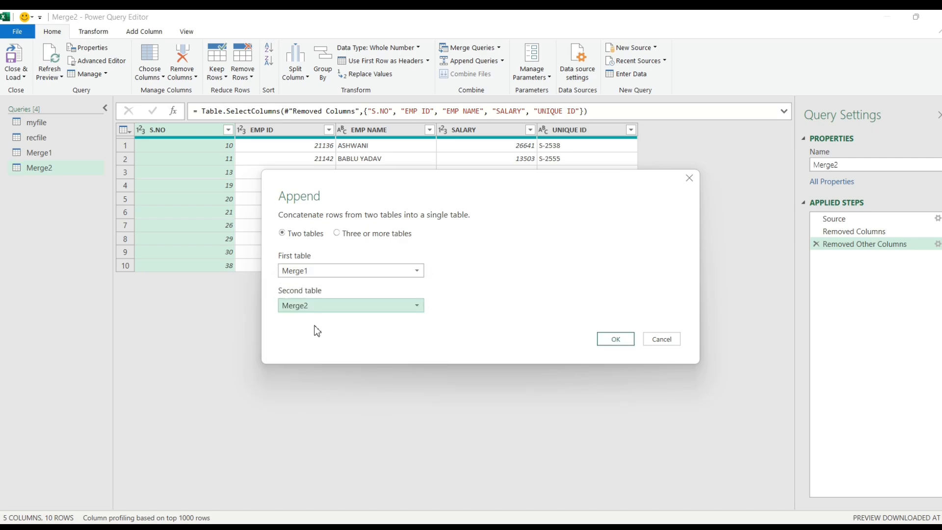
left_click(609, 342)
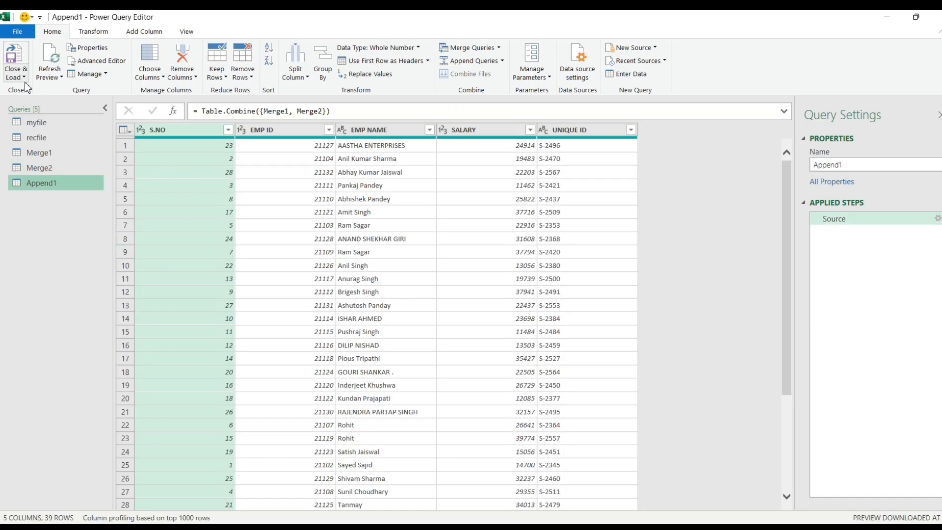
scroll(211, 214, "down", 3)
scroll(215, 363, "up", 3)
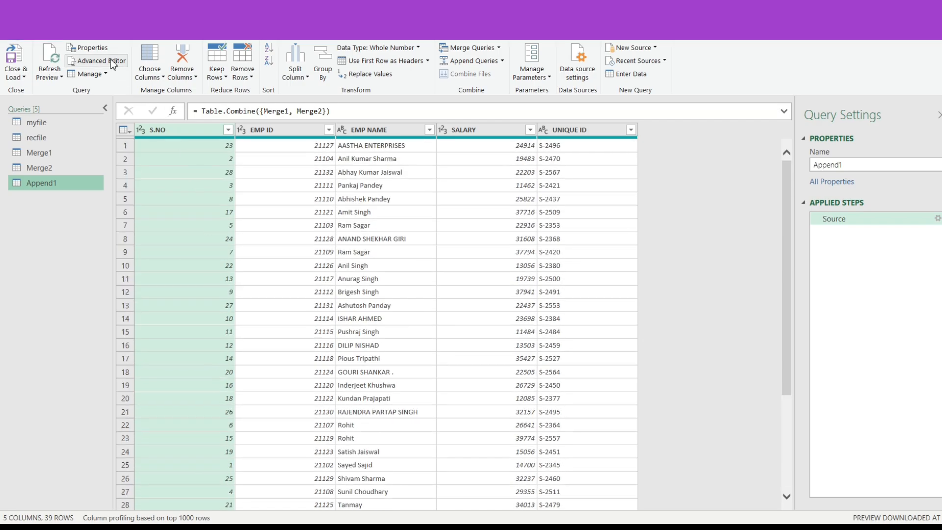
Add an index column starting from 1 to the appended query.
left_click(146, 39)
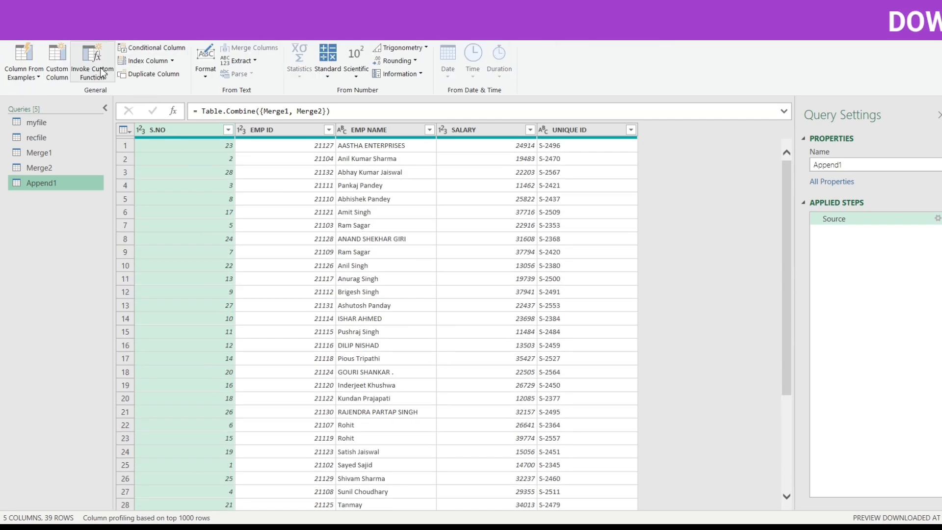
left_click(172, 60)
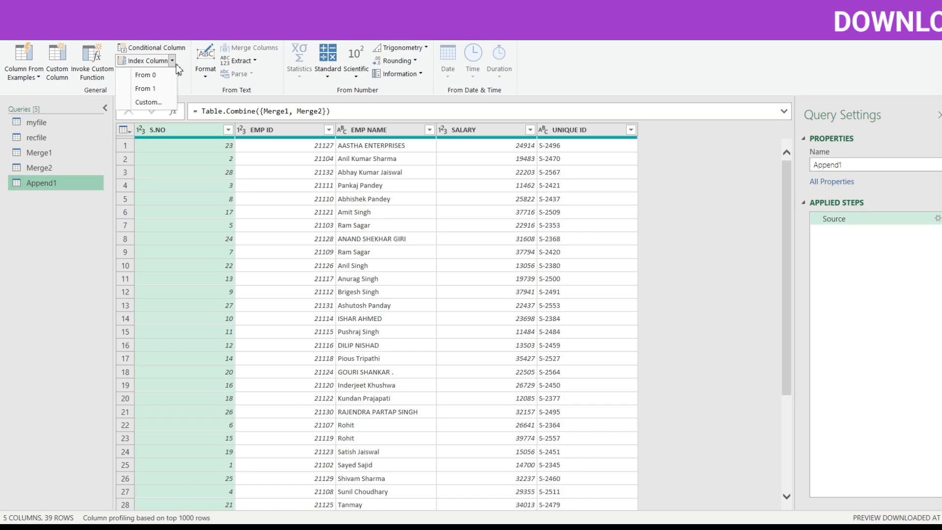
left_click(158, 90)
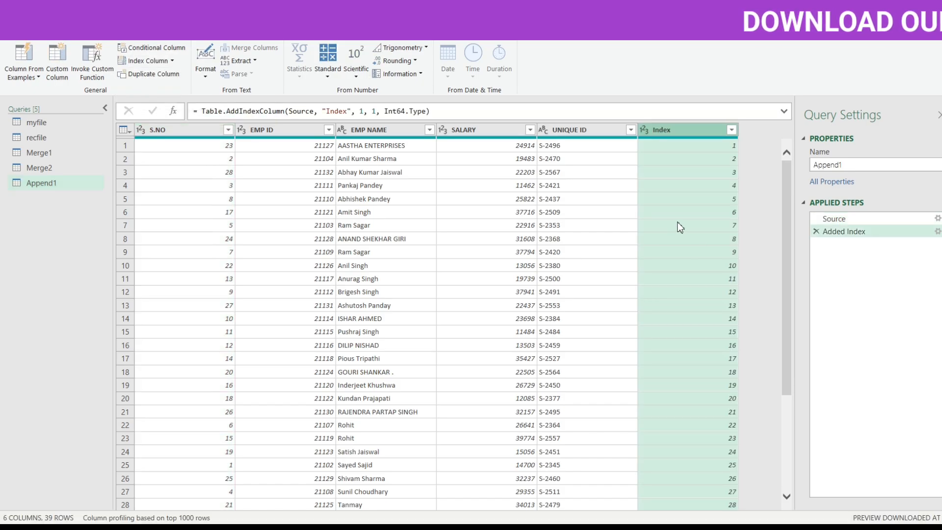
scroll(711, 343, "down", 4)
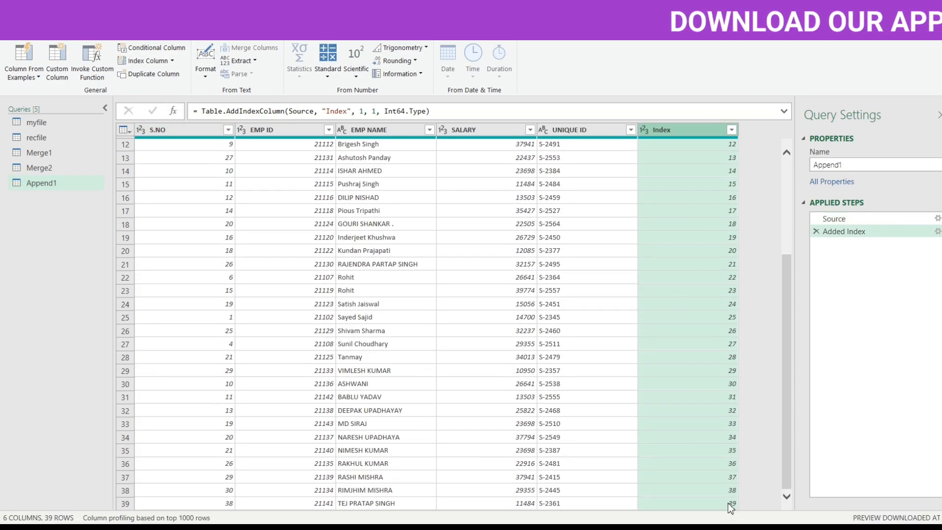
scroll(730, 506, "up", 4)
Remove the S.NO column from the appended query and move the Index column in front of EMP ID.
right_click(172, 131)
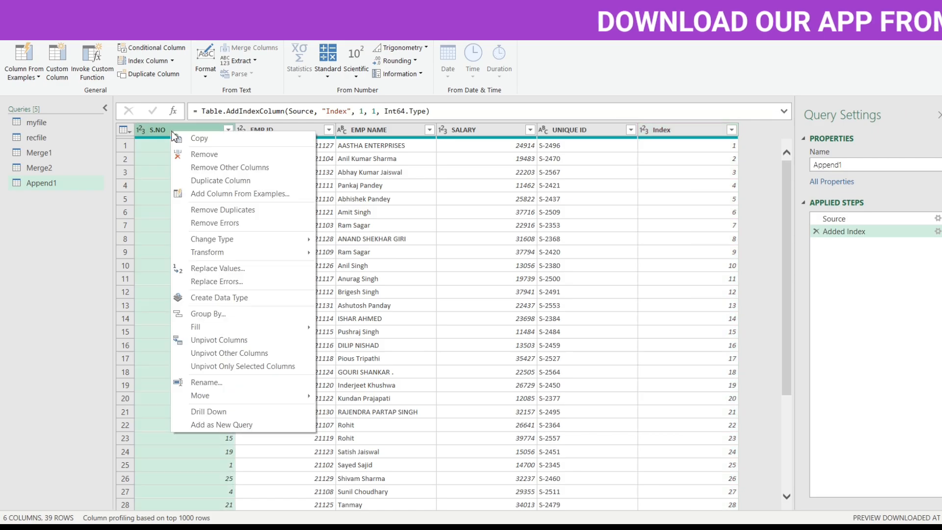
left_click(199, 155)
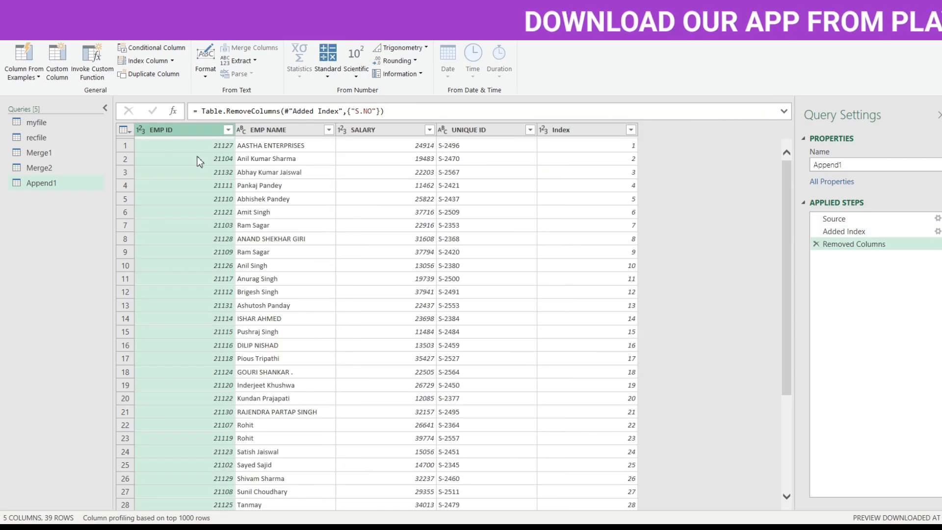
left_click(590, 129)
left_click_drag(591, 128, 191, 145)
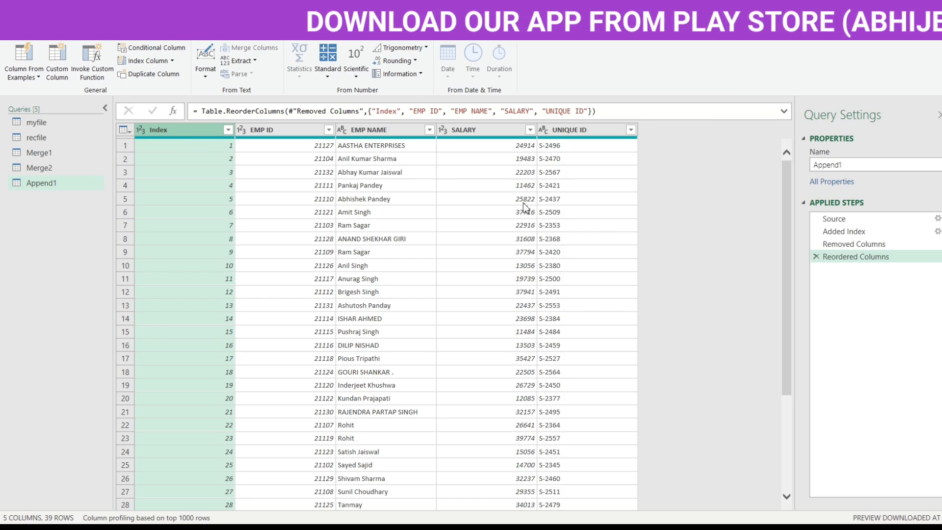
Close the query editor and load the queries as tables into new worksheets.
left_click(37, 33)
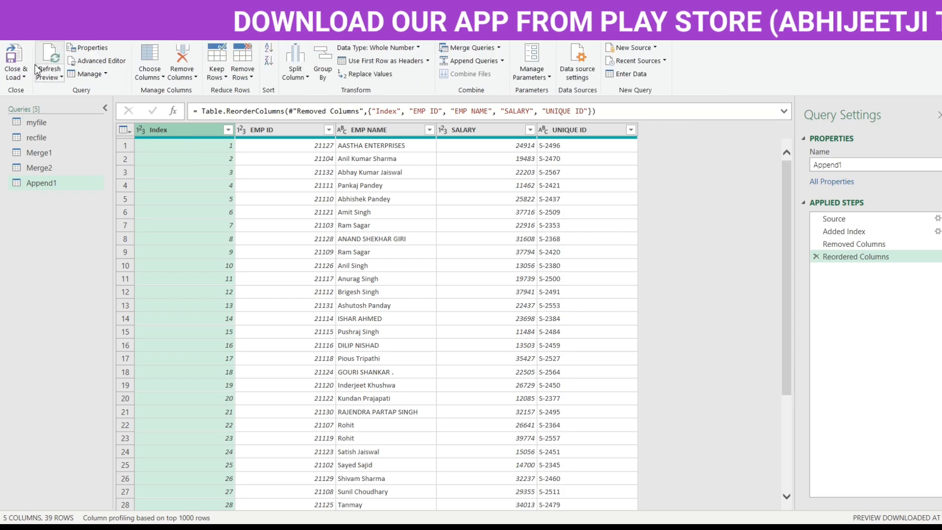
left_click(15, 74)
left_click(39, 106)
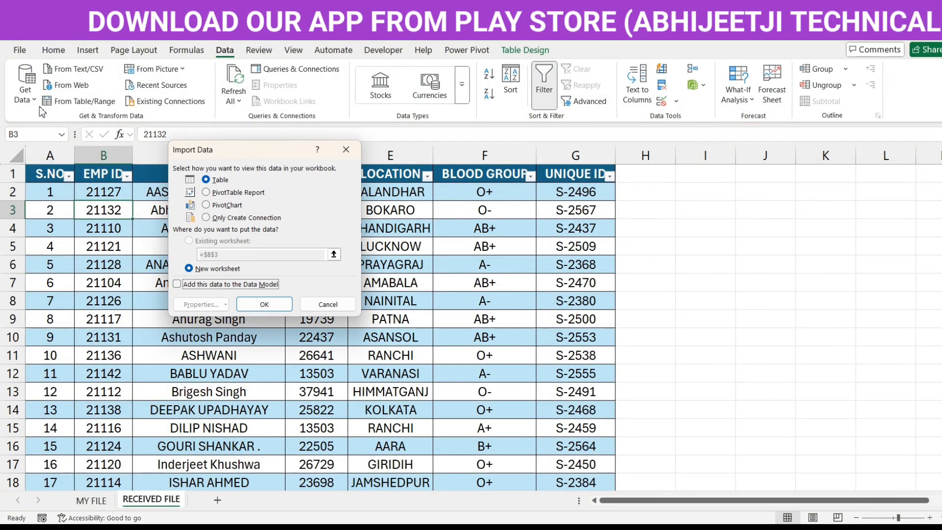
left_click(211, 269)
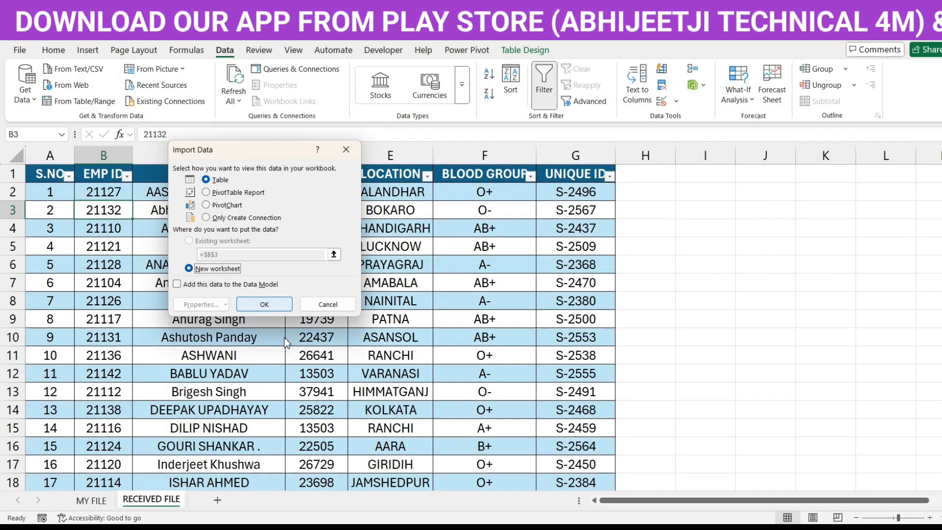
left_click(264, 305)
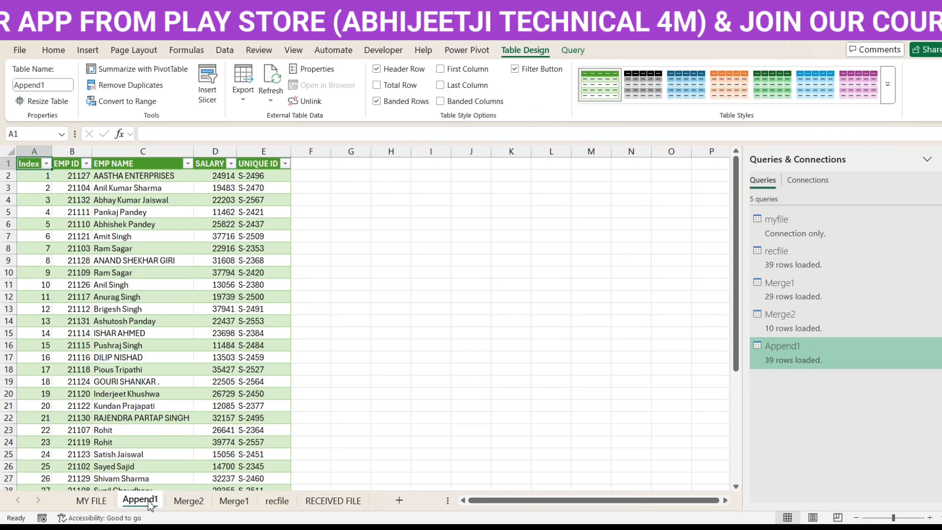
Compare the employee rows on the MY FILE, RECEIVED FILE and Append1 sheets.
left_click(90, 502)
scroll(147, 435, "down", 5)
scroll(146, 435, "up", 3)
scroll(146, 434, "up", 6)
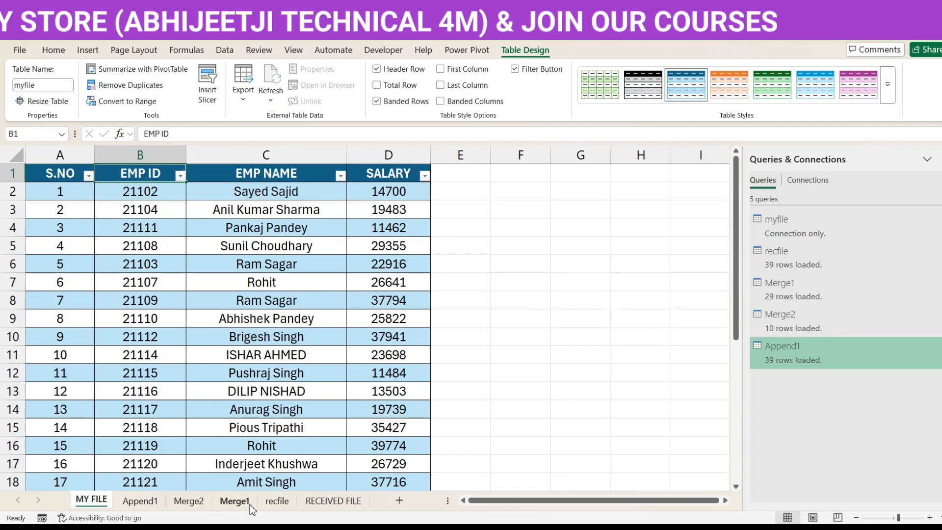
left_click(330, 501)
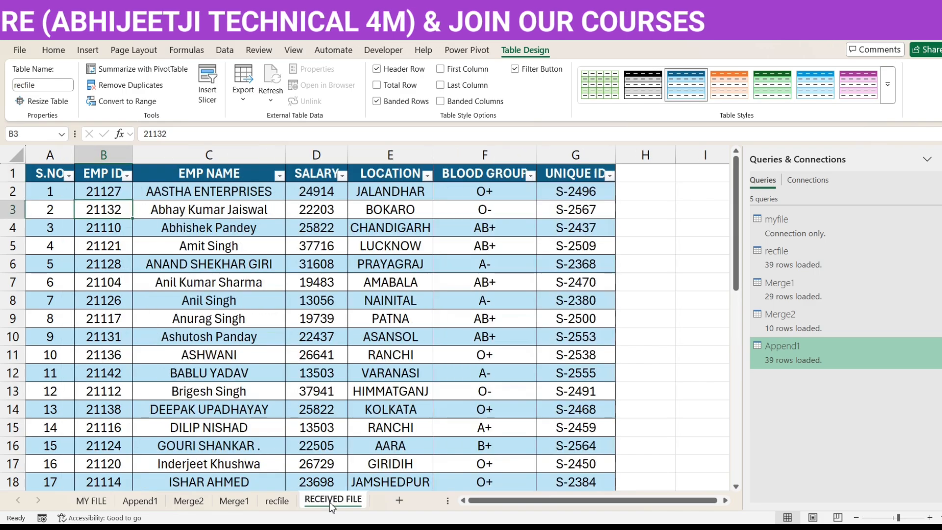
scroll(280, 370, "down", 2)
scroll(279, 370, "up", 2)
scroll(280, 400, "down", 7)
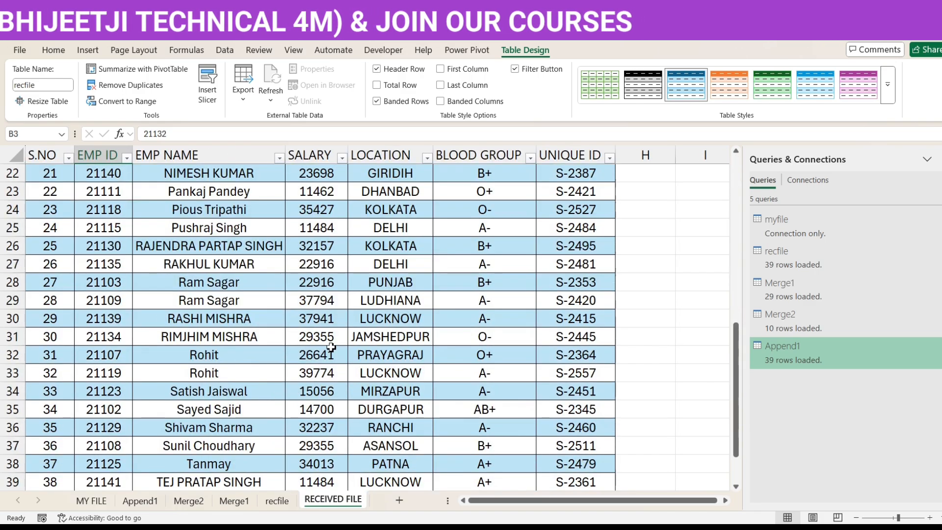
scroll(329, 366, "down", 2)
left_click(140, 501)
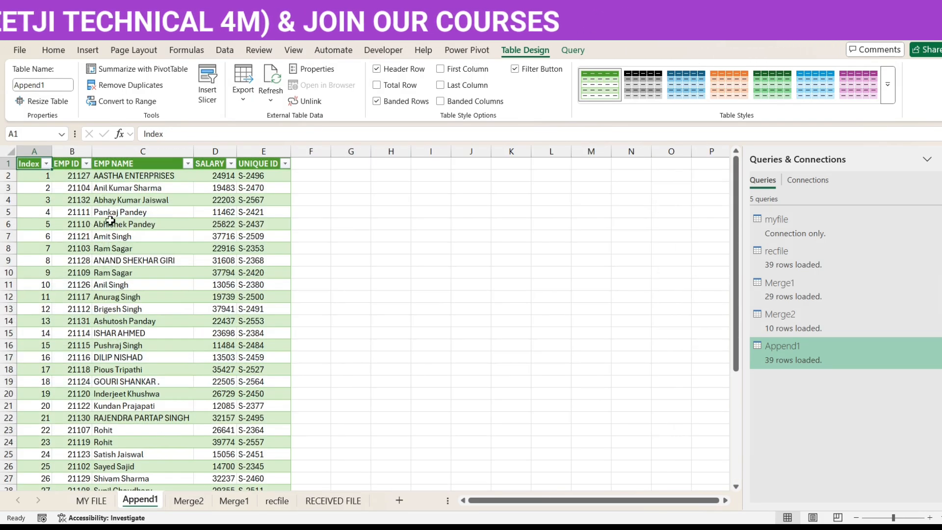
scroll(82, 333, "down", 6)
scroll(81, 333, "down", 3)
scroll(128, 310, "up", 9)
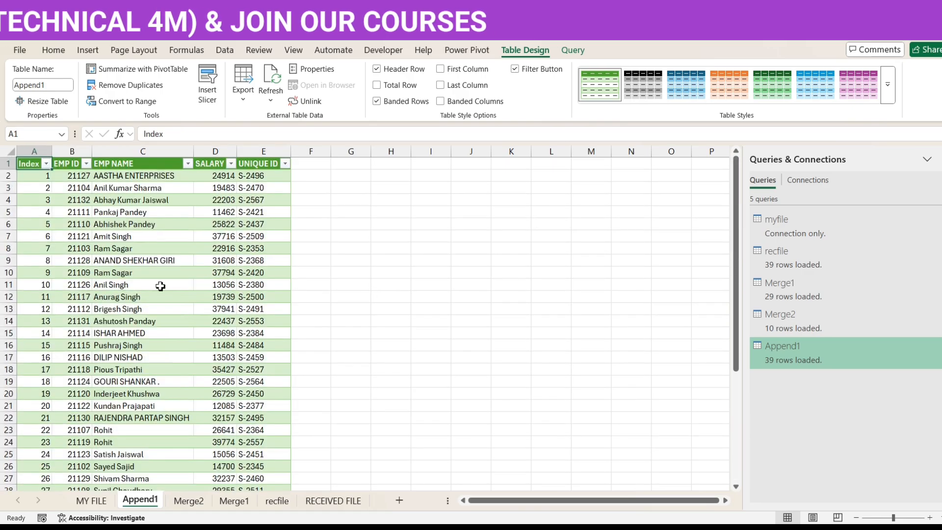
Add a row below the last record on the RECEIVED FILE sheet with S.NO 40, an employee ID and the employee's full name.
left_click(334, 500)
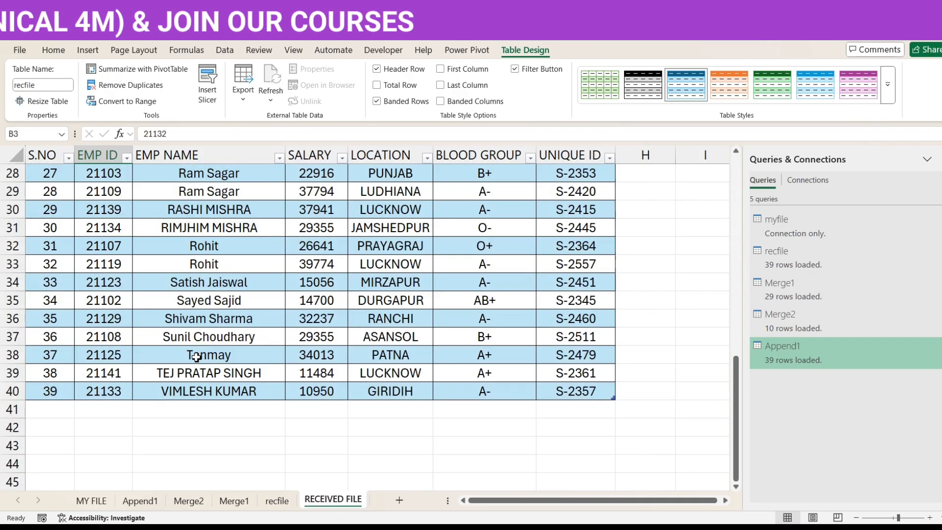
left_click(54, 409)
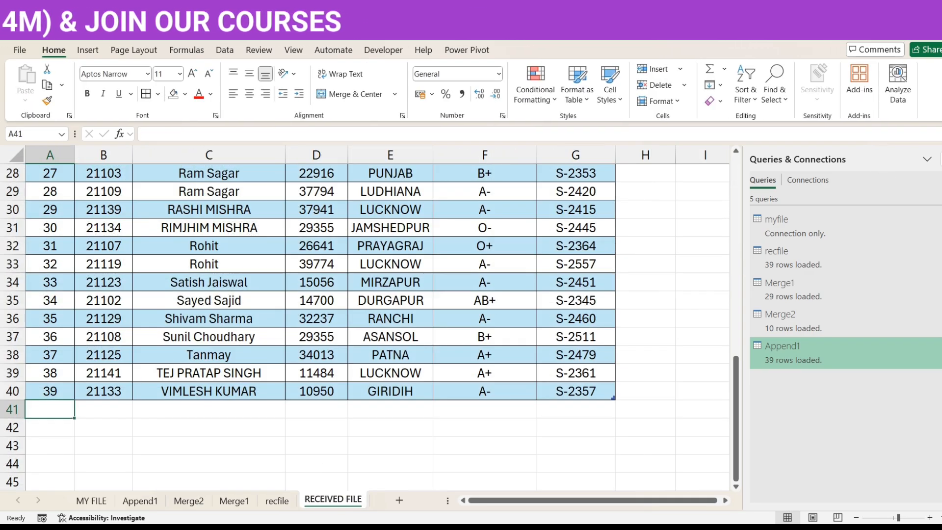
left_click(940, 160)
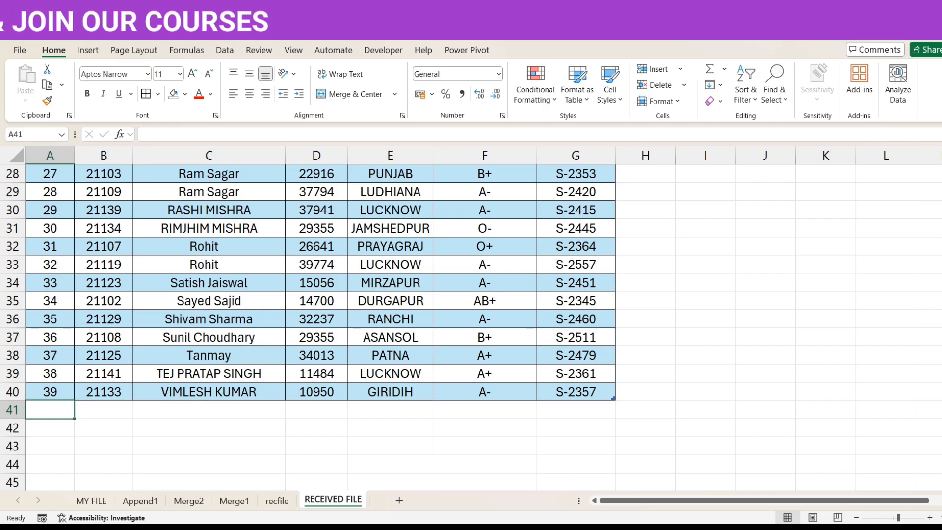
type("40")
key("Tab")
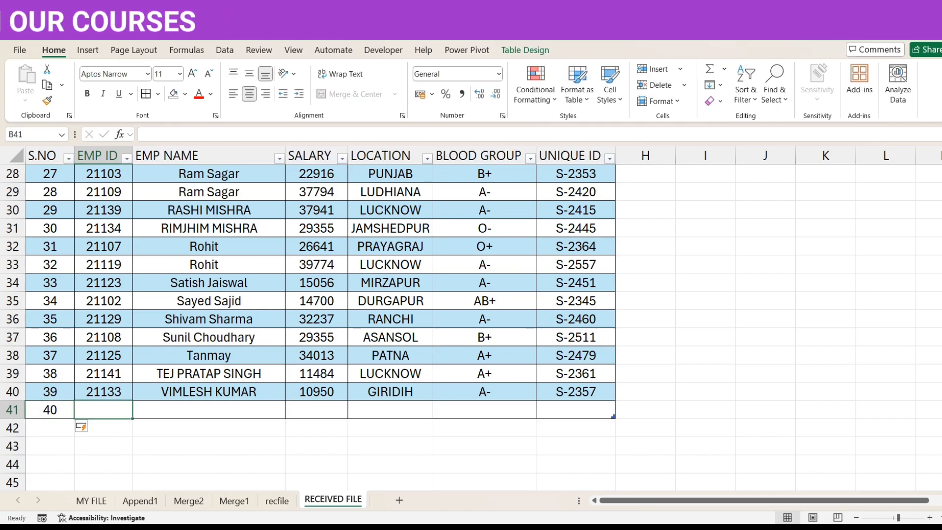
type("25678")
key("Tab")
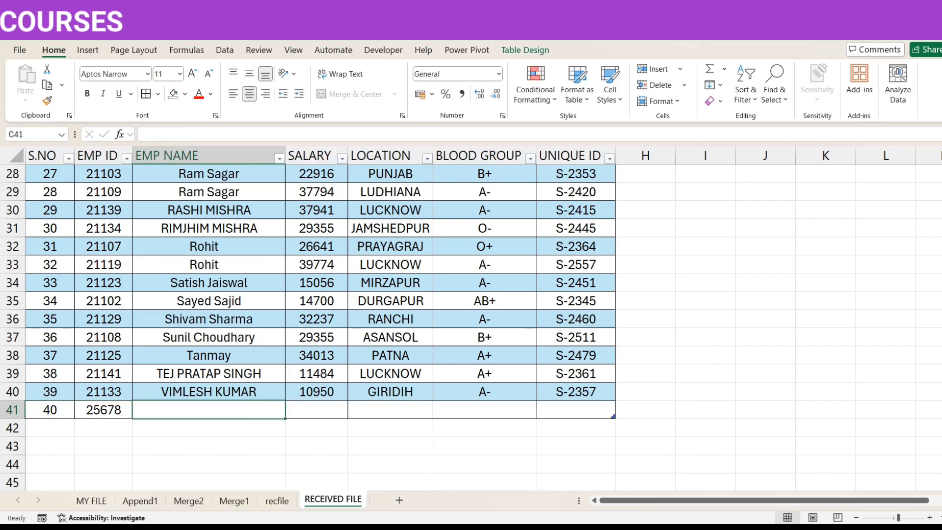
type("ANKI")
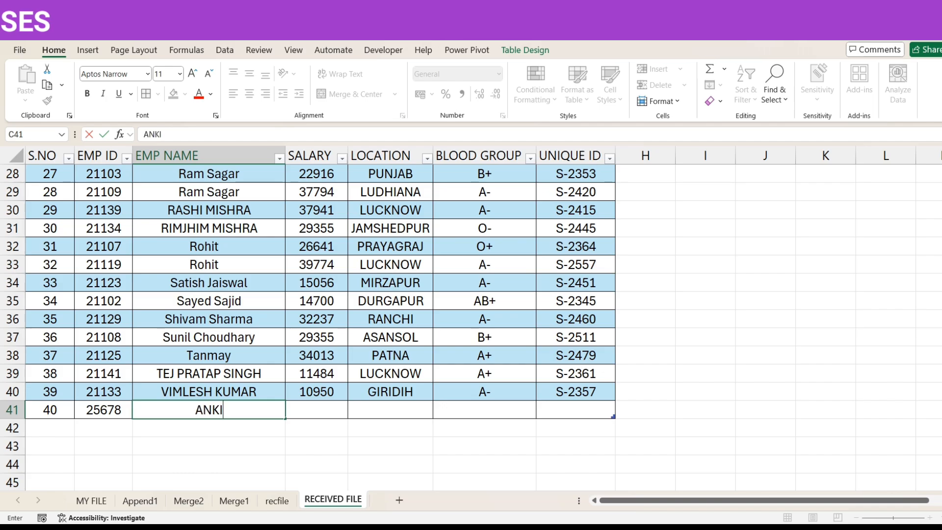
type("T KUMAR")
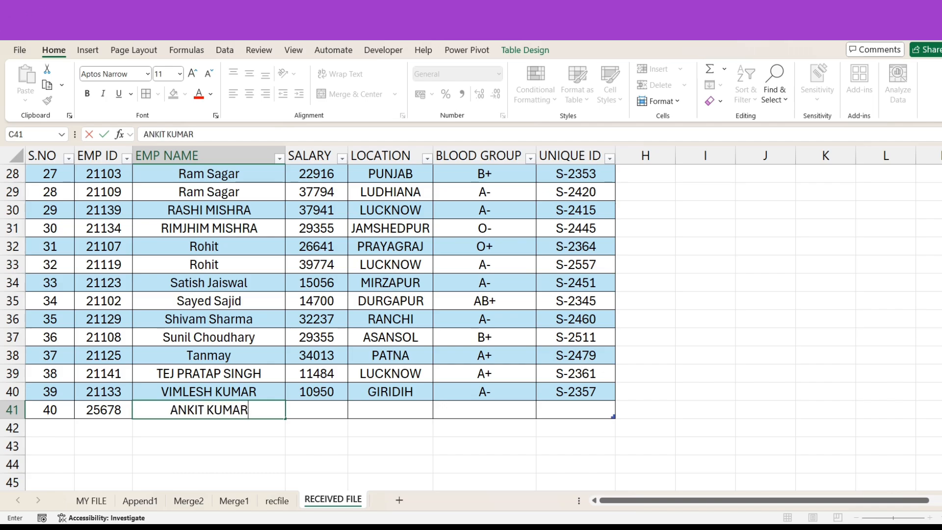
key("Tab")
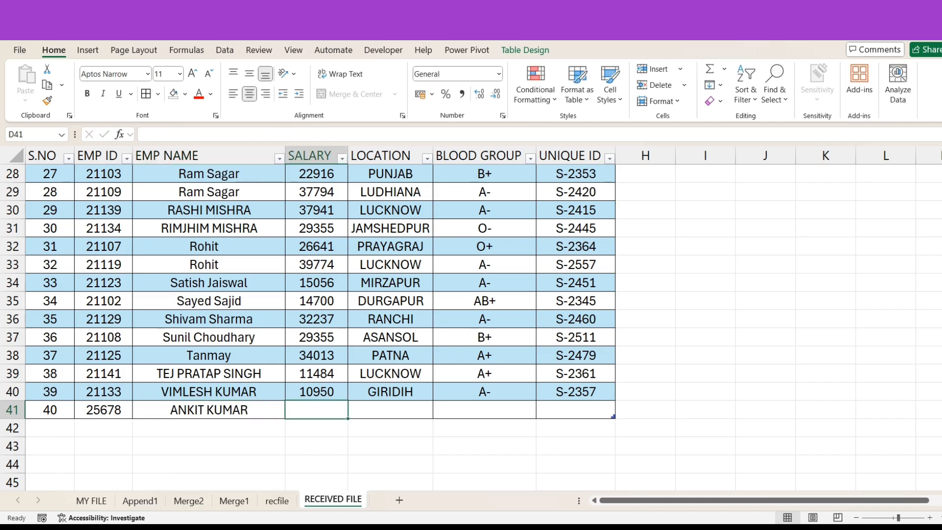
Complete the new employee row with salary 23456, location KULTI, blood group A+ and a UNIQUE ID.
type("456")
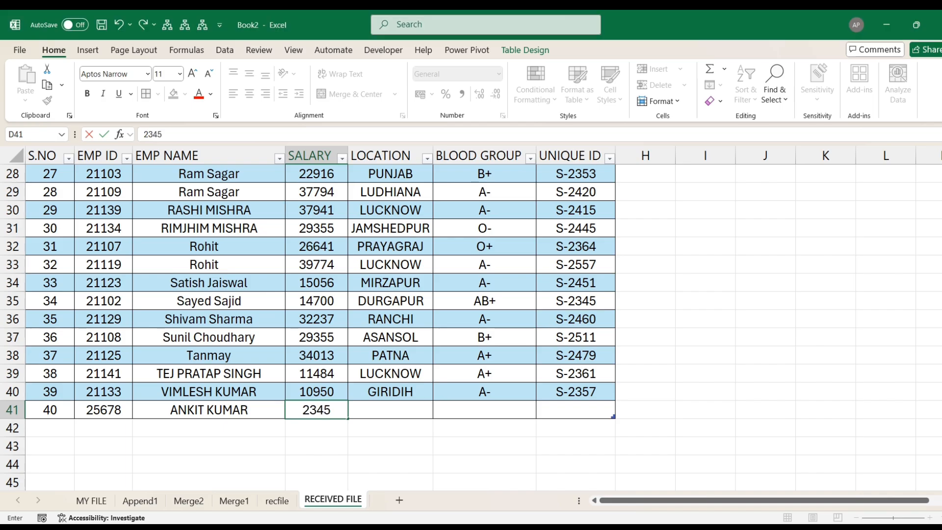
key("Tab")
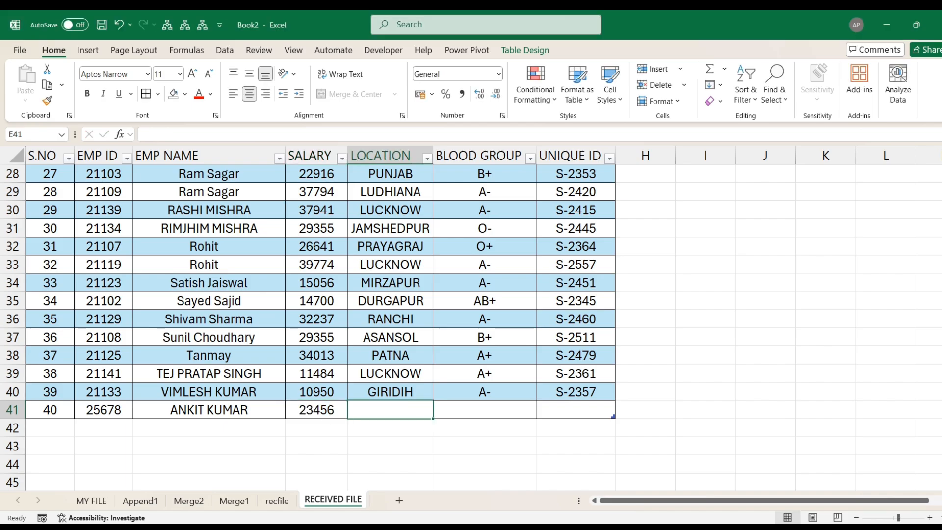
type("KULTI")
key("Tab")
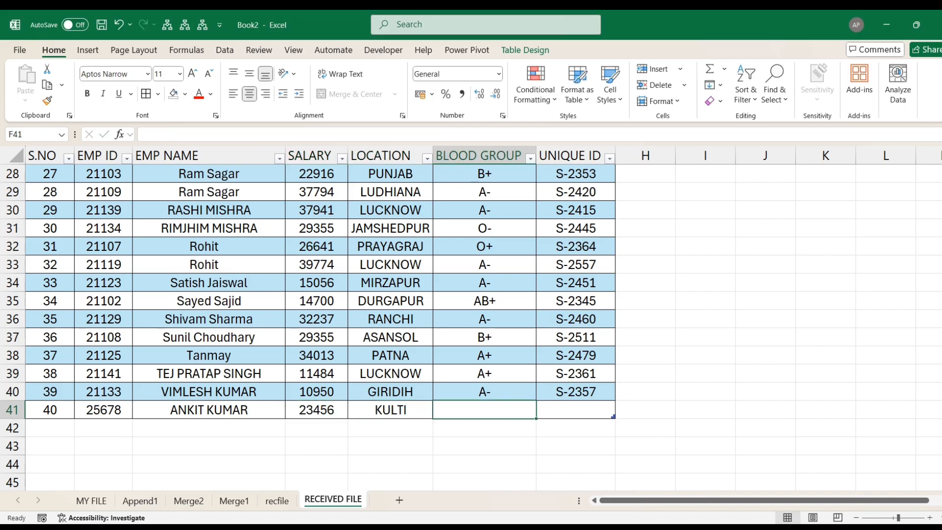
type("A+")
key("Tab")
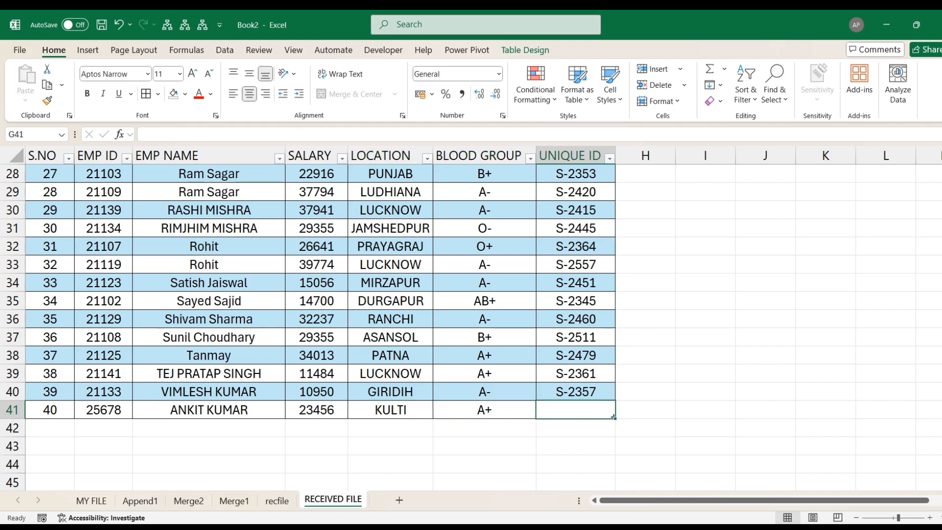
type("S-5678")
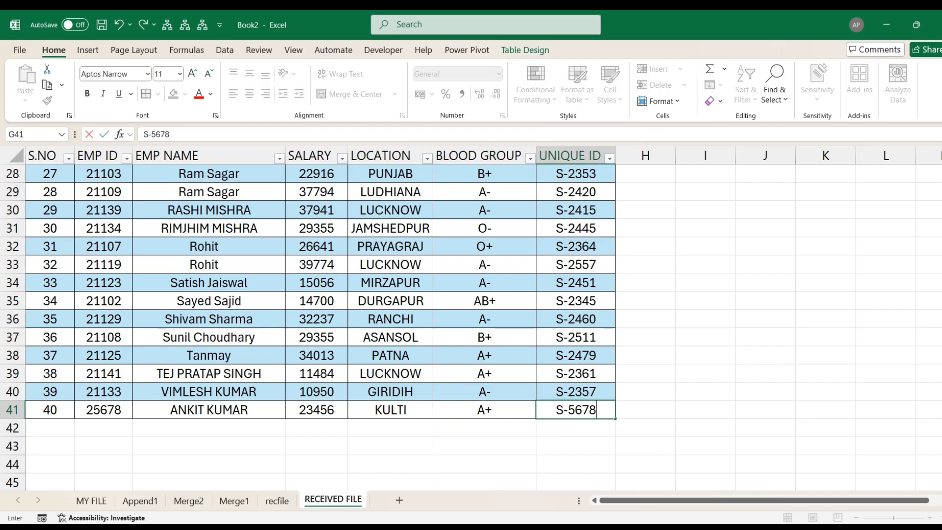
key("Return")
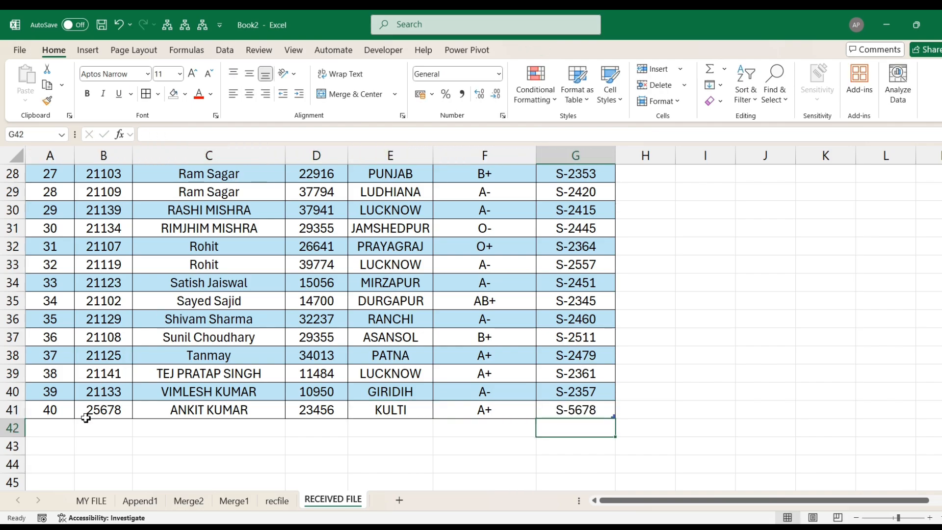
Refresh the Append1 table and check its last rows for the new employee record.
left_click(145, 501)
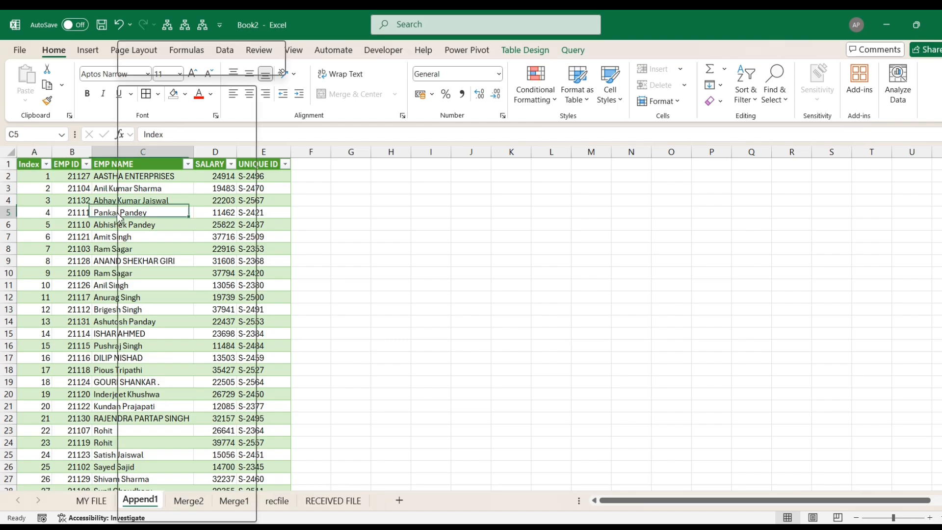
right_click(120, 217)
left_click(169, 210)
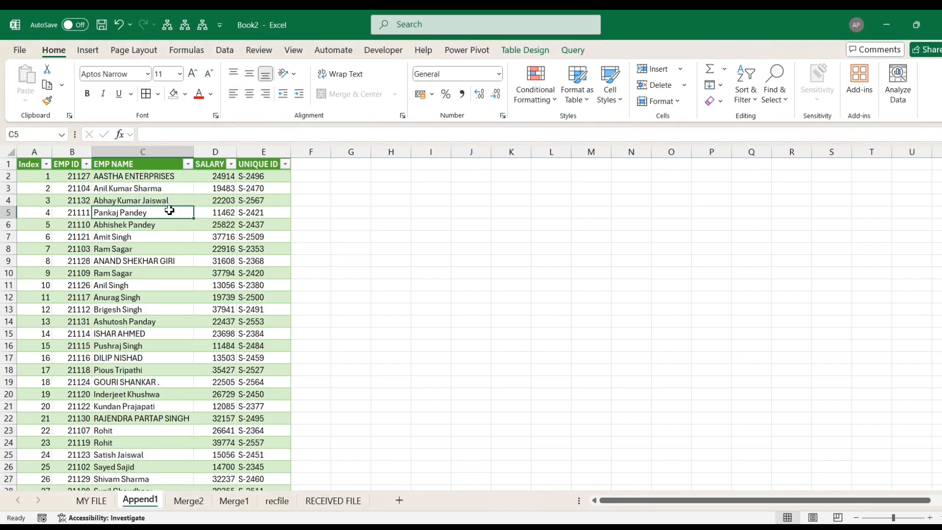
scroll(175, 351, "down", 8)
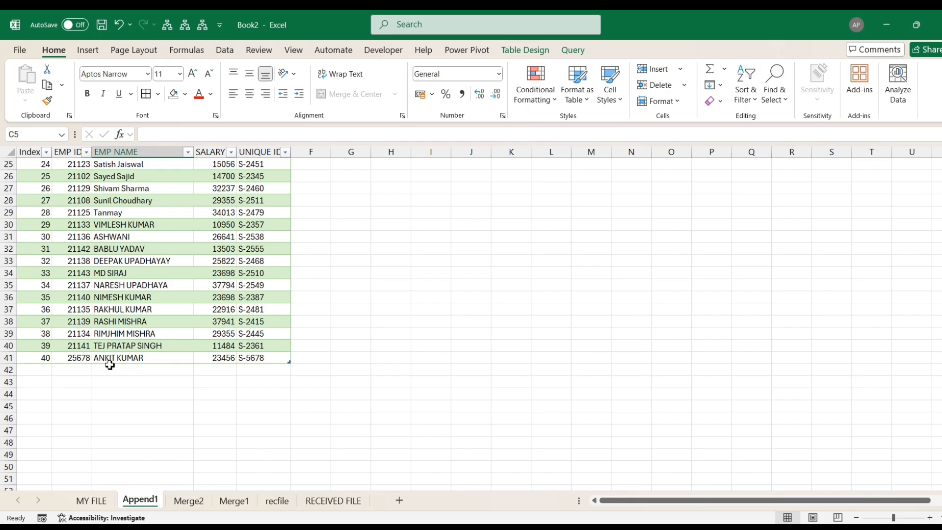
scroll(218, 320, "up", 5)
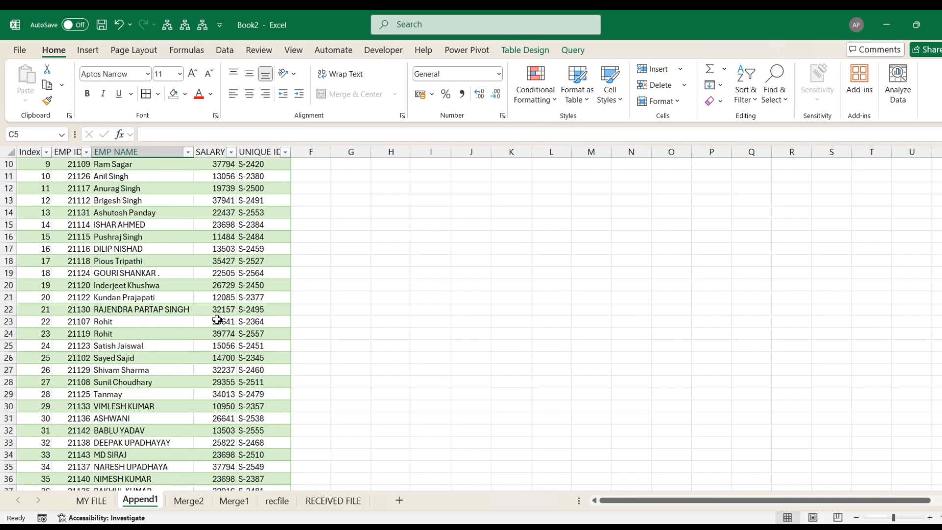
Delete the Merge2, Merge1 and recfile worksheets.
left_click(189, 501)
right_click(191, 500)
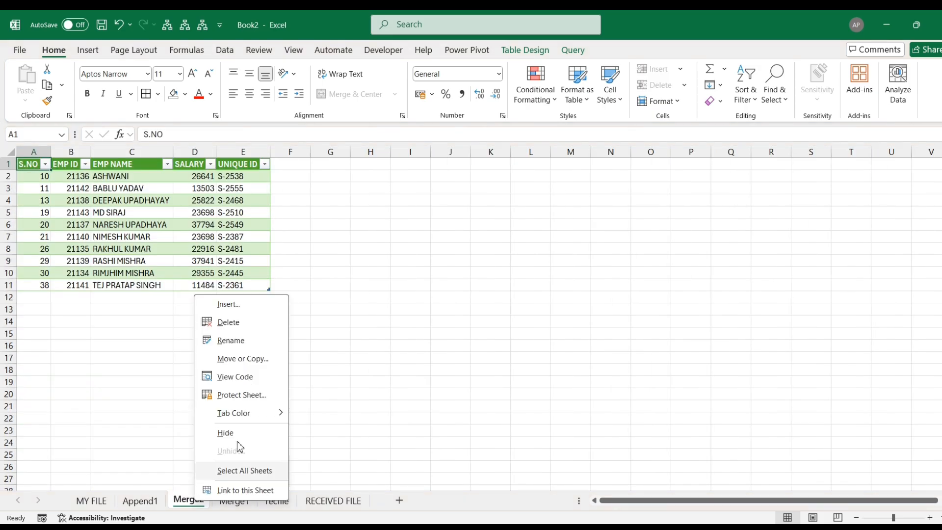
left_click(249, 325)
left_click(467, 308)
right_click(188, 501)
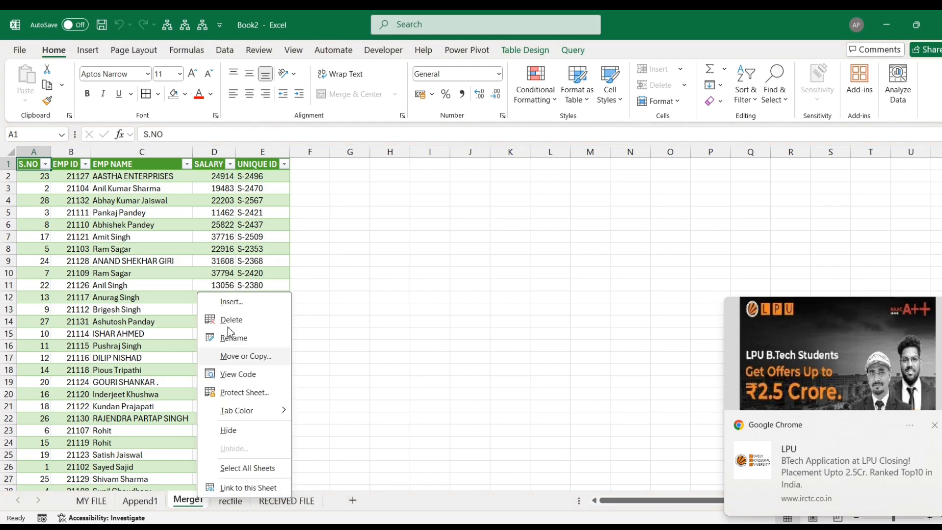
left_click(239, 326)
key("Return")
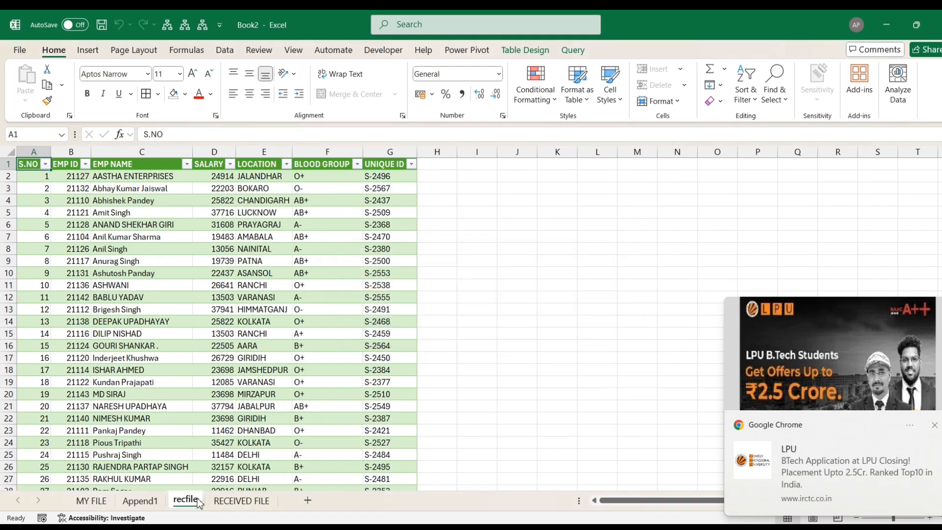
left_click(460, 308)
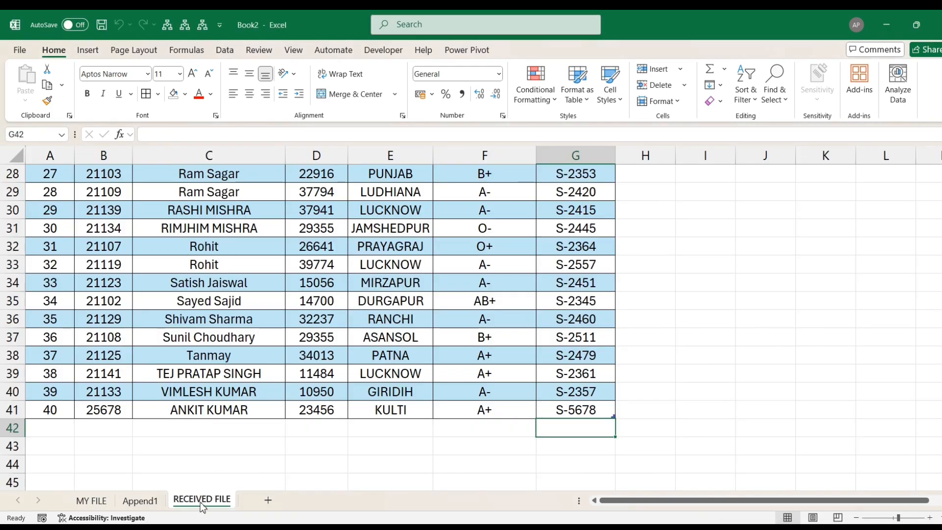
Move the Append1 sheet after the RECEIVED FILE sheet.
left_click_drag(139, 501, 209, 506)
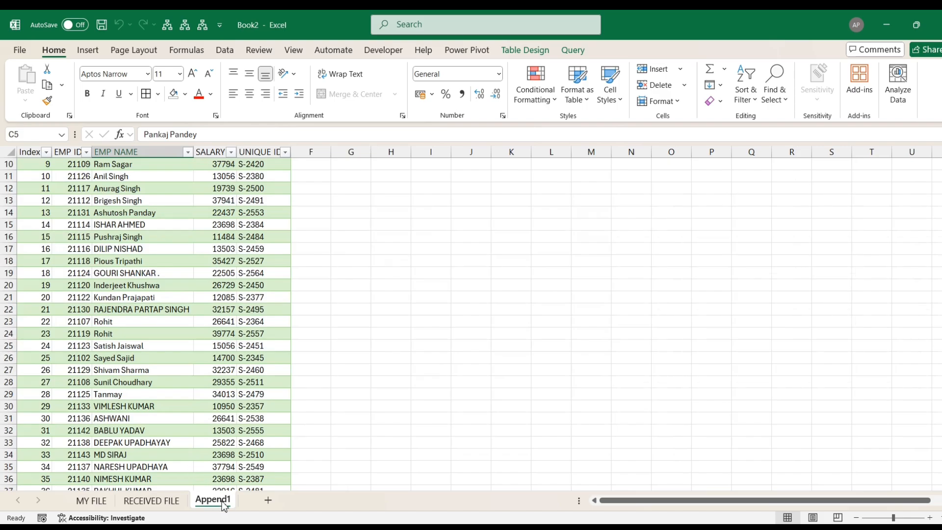
right_click(118, 225)
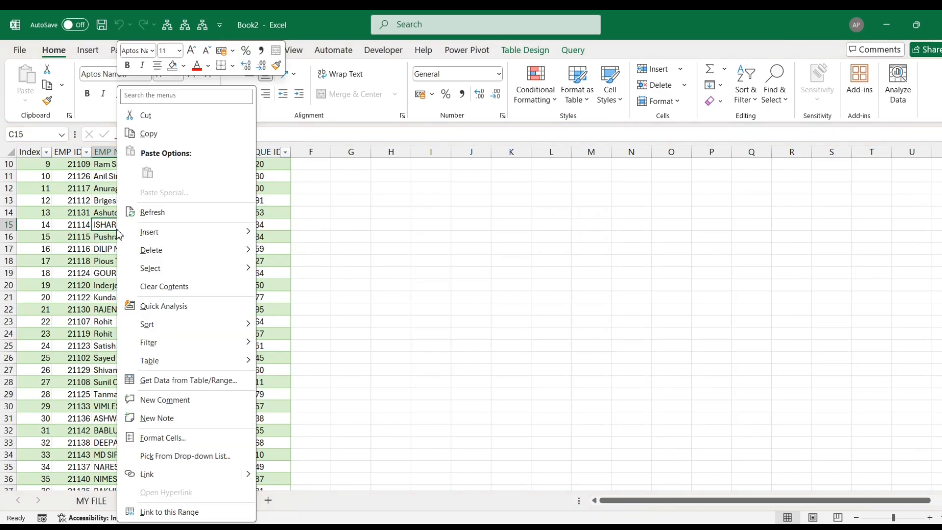
key("Escape")
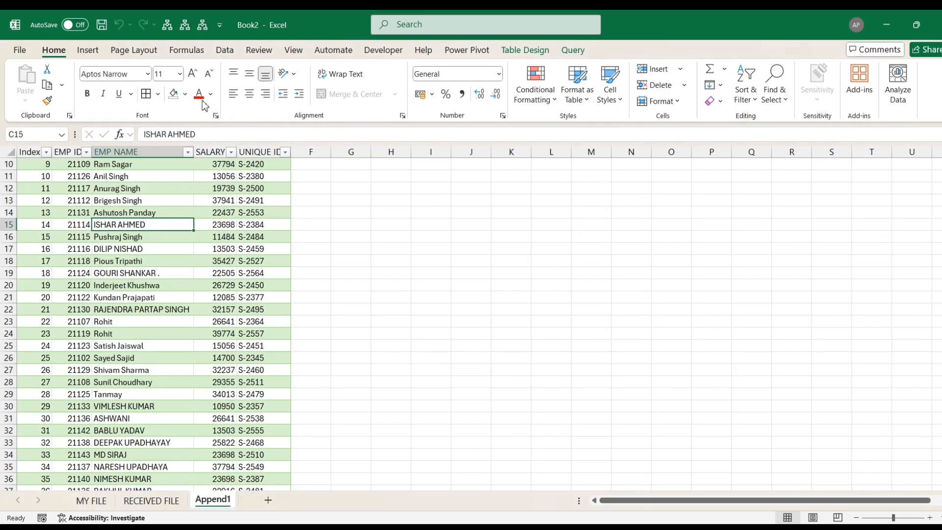
Show the workbook's queries and connections and preview the recfile query.
left_click(231, 53)
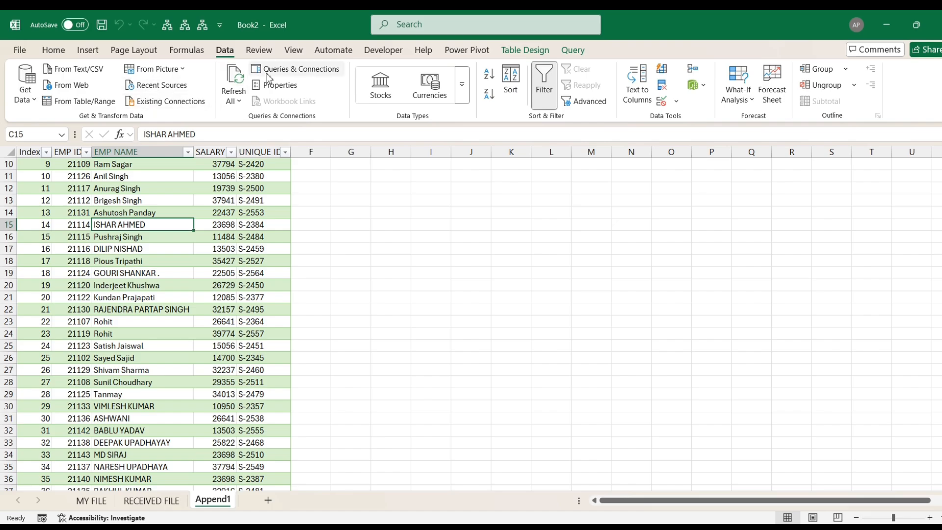
left_click(285, 71)
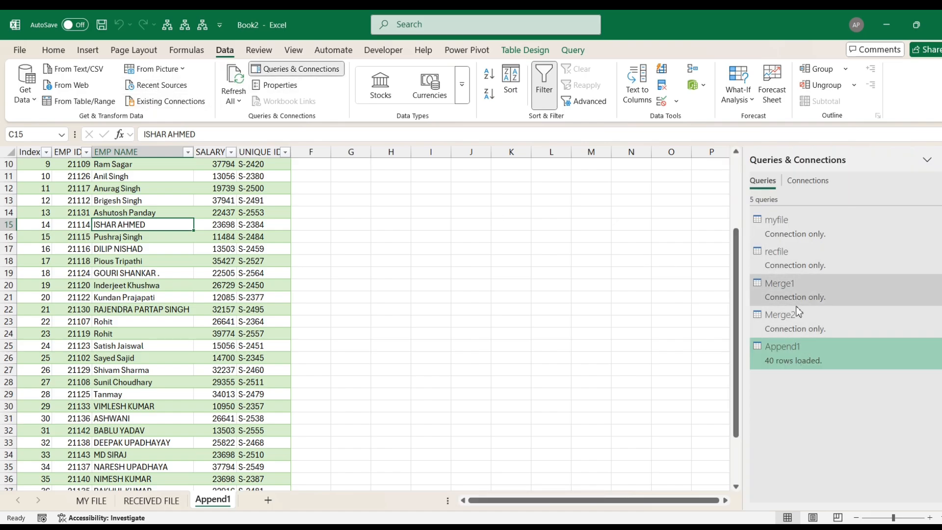
mouse_move(802, 253)
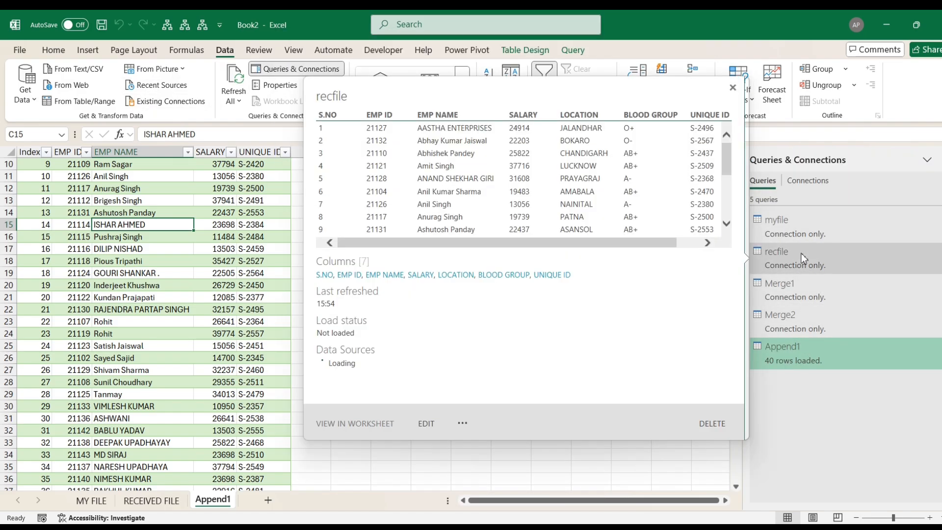